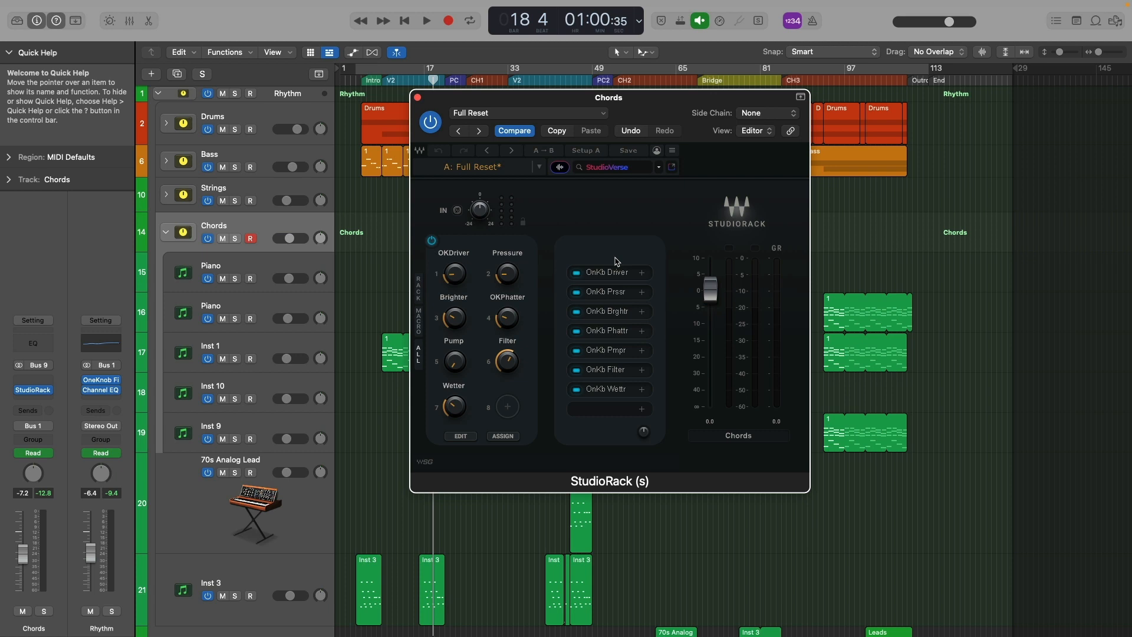
Step: Open the OneKnob Driver plugin from the Chords rack's first slot and place its window beside the rack
{"action": "left_click_drag", "start_coordinate": [675, 102], "coordinate": [663, 102]}
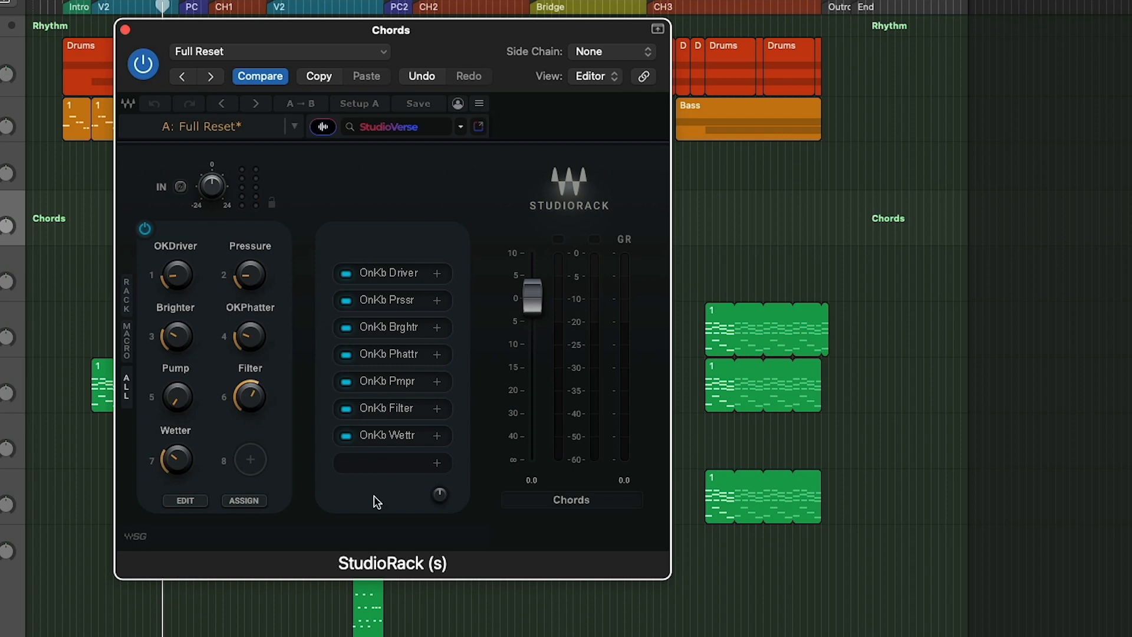
{"action": "left_click_drag", "start_coordinate": [459, 42], "coordinate": [458, 47]}
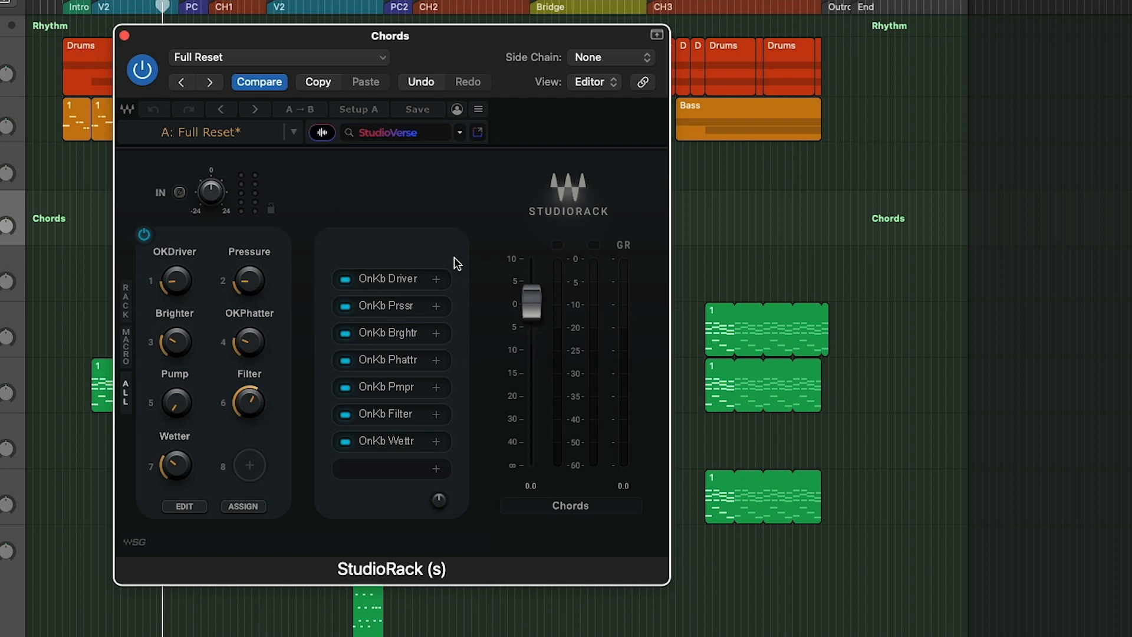
{"action": "left_click", "coordinate": [389, 282]}
{"action": "left_click_drag", "start_coordinate": [350, 27], "coordinate": [806, 41]}
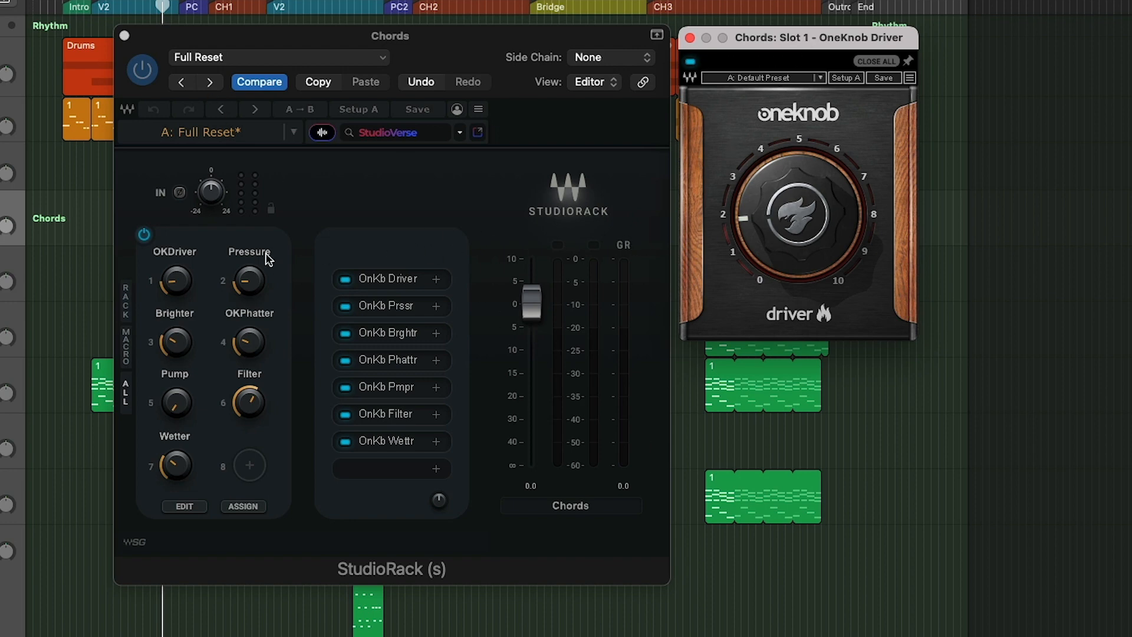
Step: Lower the OKDriver macro to about 1.5 and look at its assignment options
{"action": "left_click_drag", "start_coordinate": [471, 59], "coordinate": [462, 42]}
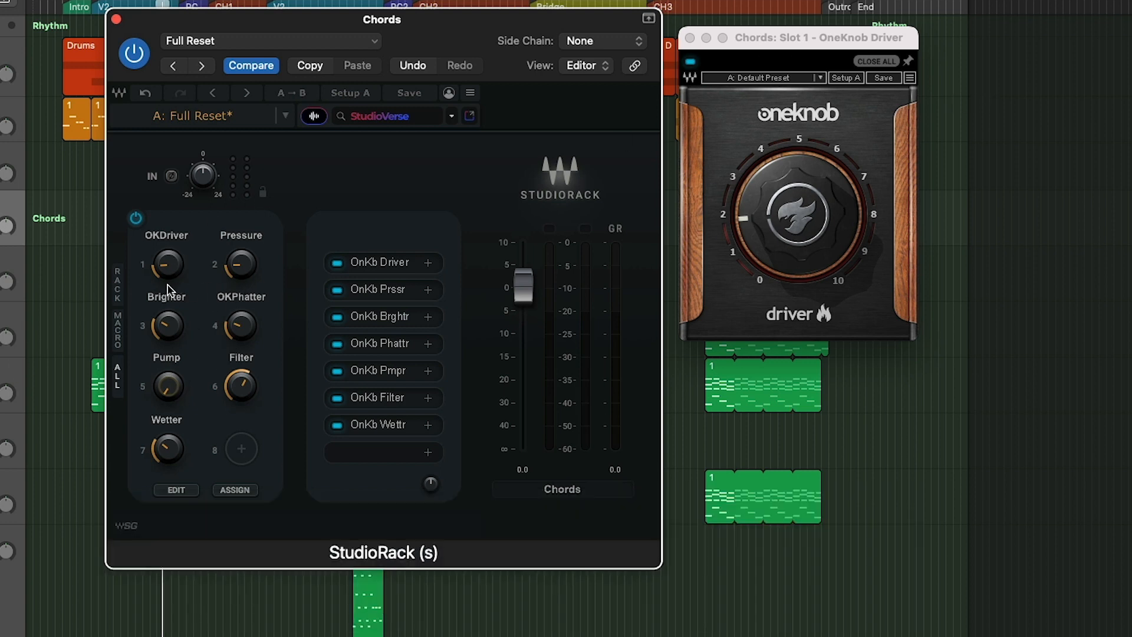
{"action": "mouse_move", "coordinate": [168, 266]}
{"action": "left_mouse_down"}
{"action": "mouse_move", "coordinate": [168, 283]}
{"action": "mouse_move", "coordinate": [171, 250]}
{"action": "left_mouse_up"}
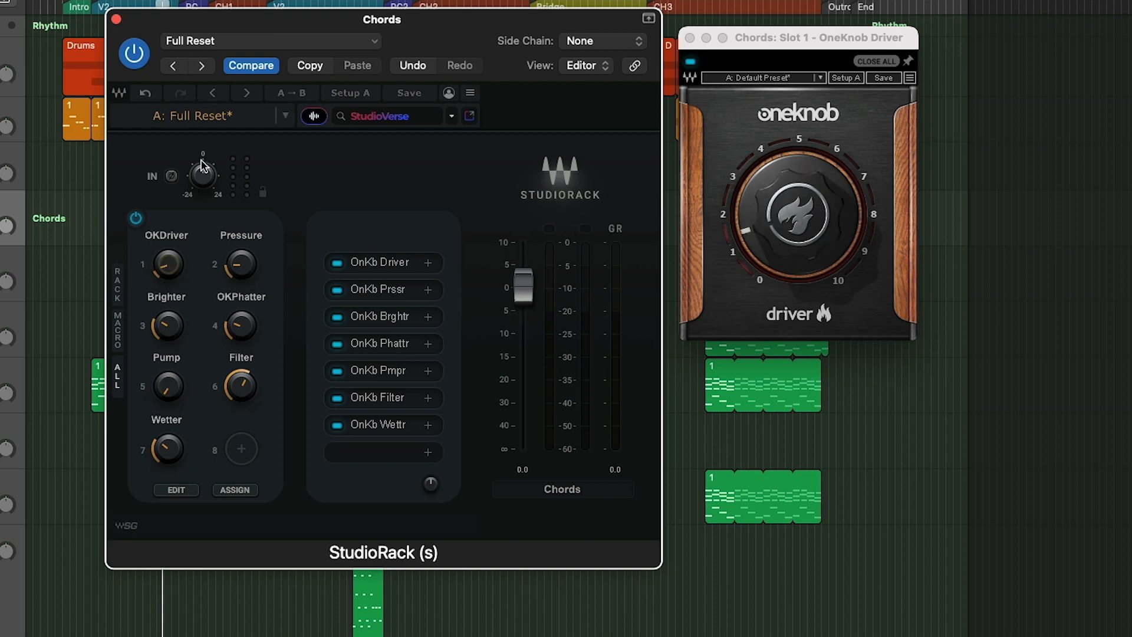
{"action": "right_click", "coordinate": [170, 265]}
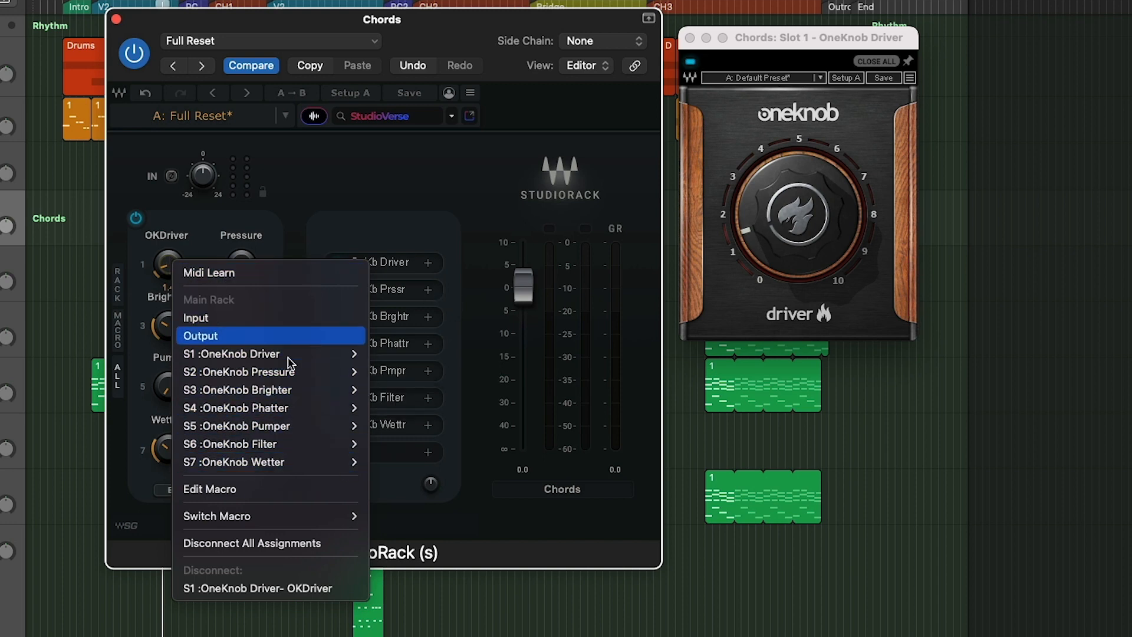
{"action": "left_click", "coordinate": [354, 234]}
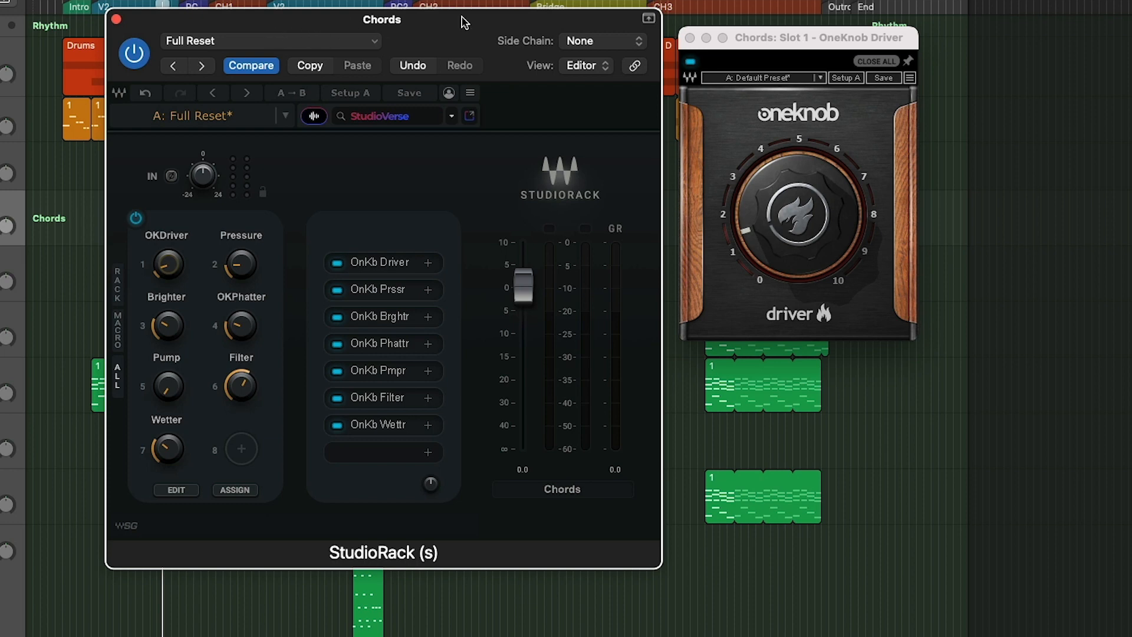
Step: Close the OneKnob Driver window and move the Chords rack clear of the track headers
{"action": "left_click_drag", "start_coordinate": [462, 23], "coordinate": [456, 119]}
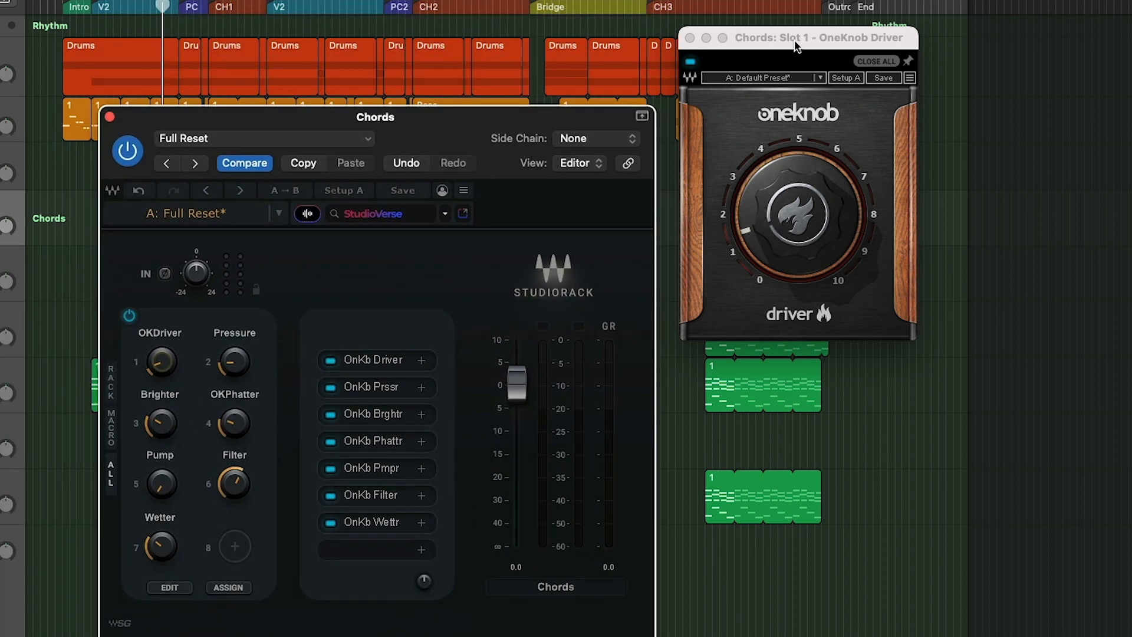
{"action": "left_click_drag", "start_coordinate": [843, 40], "coordinate": [903, 3]}
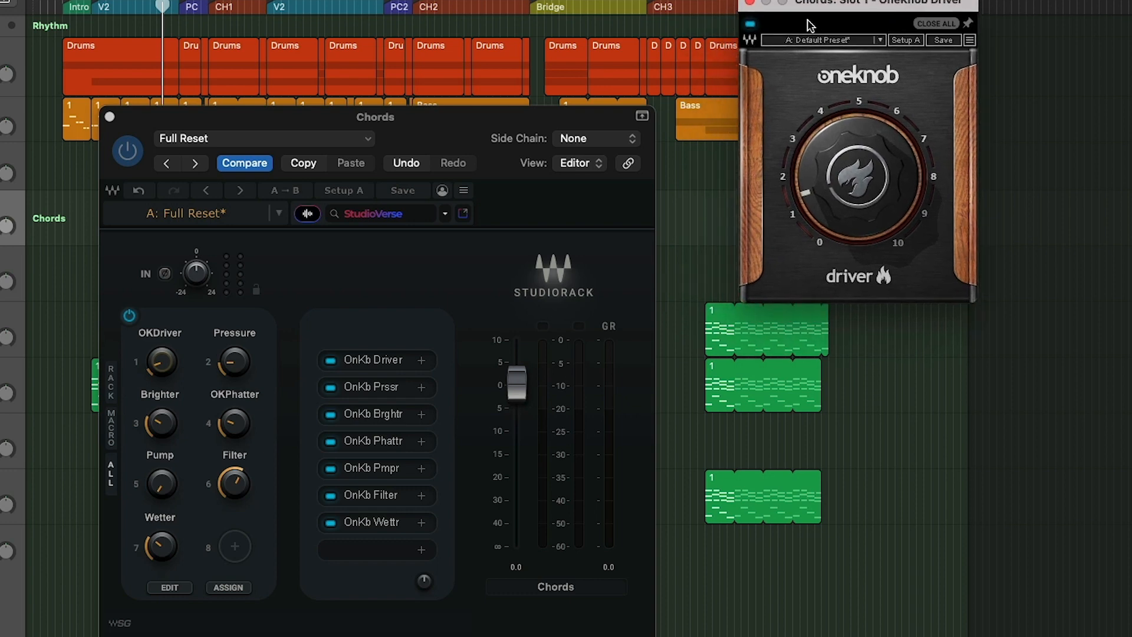
{"action": "left_click", "coordinate": [748, 3]}
{"action": "left_click_drag", "start_coordinate": [443, 120], "coordinate": [793, 72]}
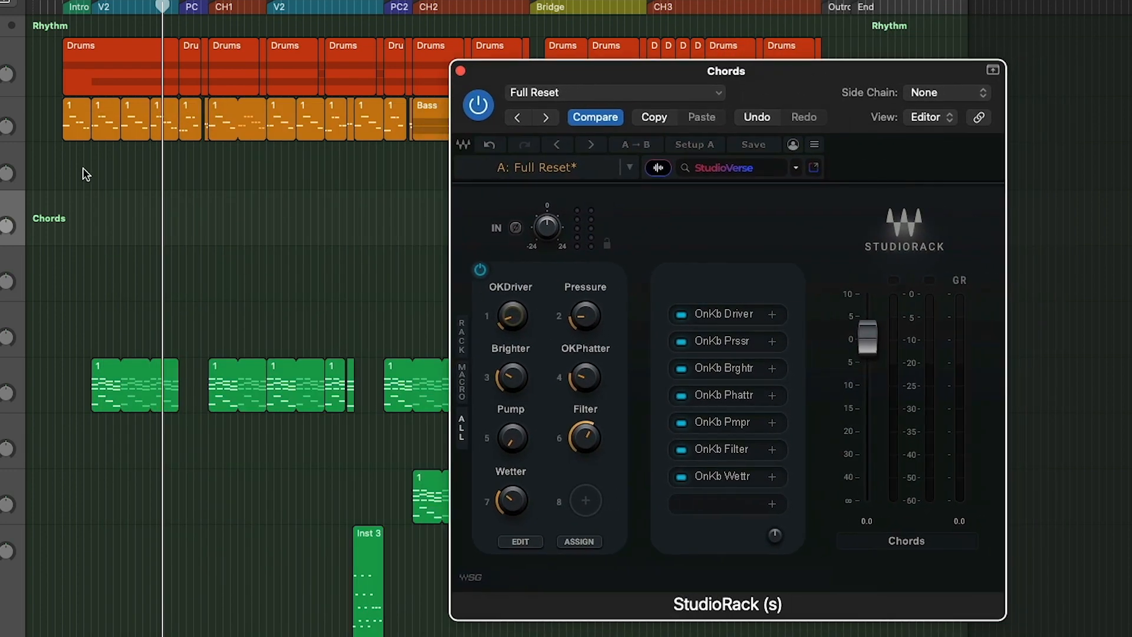
Step: Solo the Chords stack and adjust its OKDriver, Wetter, Pressure and Pump macros during playback, leaving Pump at 0.0
{"action": "key", "text": "s"}
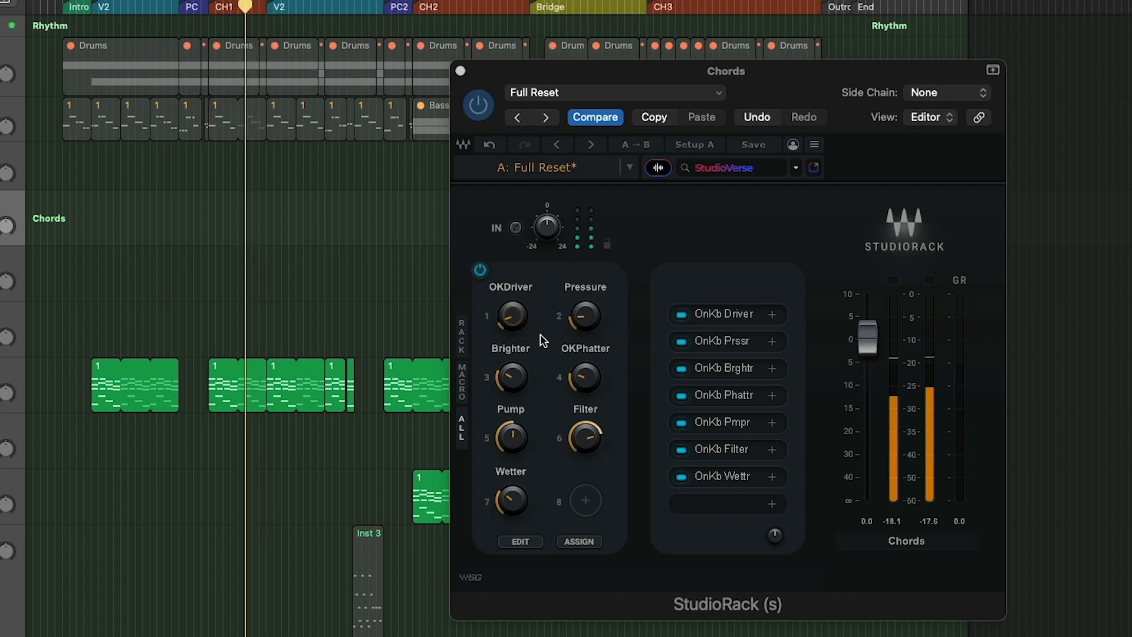
{"action": "left_click", "coordinate": [528, 329]}
{"action": "left_click_drag", "start_coordinate": [519, 329], "coordinate": [519, 356]}
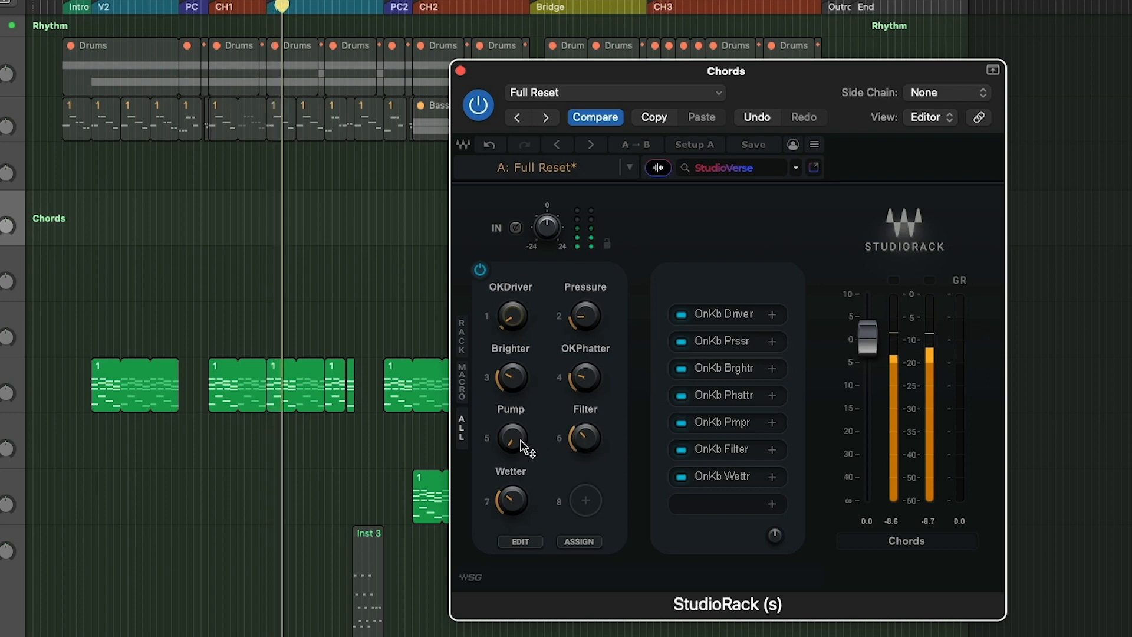
{"action": "mouse_move", "coordinate": [519, 513]}
{"action": "left_mouse_down"}
{"action": "mouse_move", "coordinate": [519, 493]}
{"action": "mouse_move", "coordinate": [519, 511]}
{"action": "left_mouse_up"}
{"action": "left_click_drag", "start_coordinate": [585, 316], "coordinate": [585, 294]}
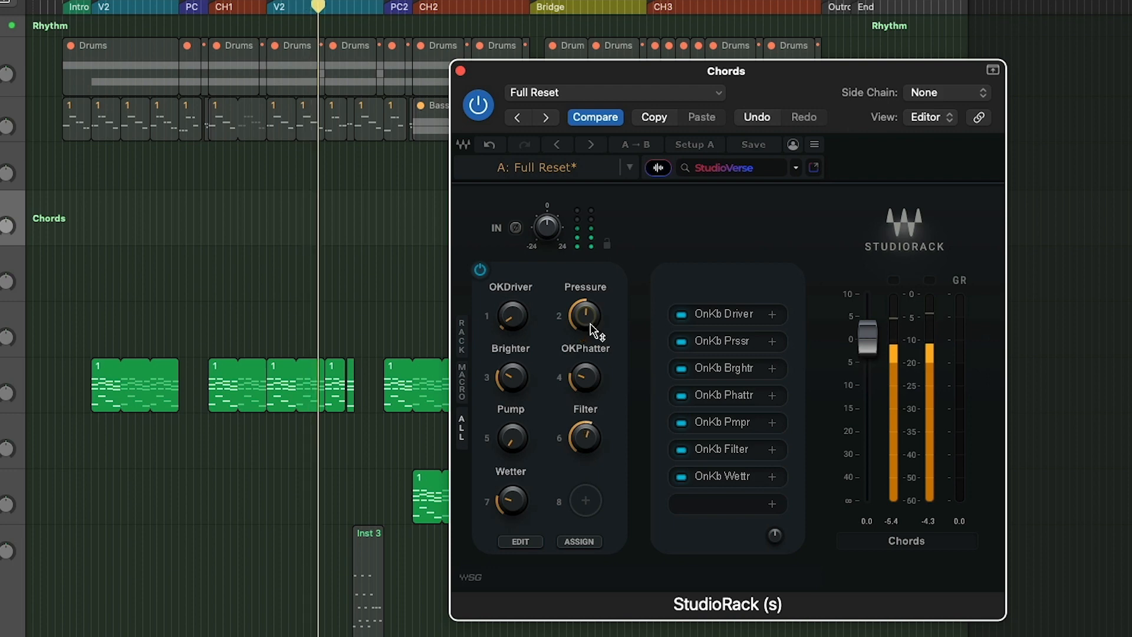
{"action": "mouse_move", "coordinate": [586, 326]}
{"action": "left_mouse_down"}
{"action": "mouse_move", "coordinate": [586, 315]}
{"action": "mouse_move", "coordinate": [584, 345]}
{"action": "left_mouse_up"}
{"action": "mouse_move", "coordinate": [513, 392]}
{"action": "left_mouse_down"}
{"action": "mouse_move", "coordinate": [513, 374]}
{"action": "mouse_move", "coordinate": [513, 390]}
{"action": "left_mouse_up"}
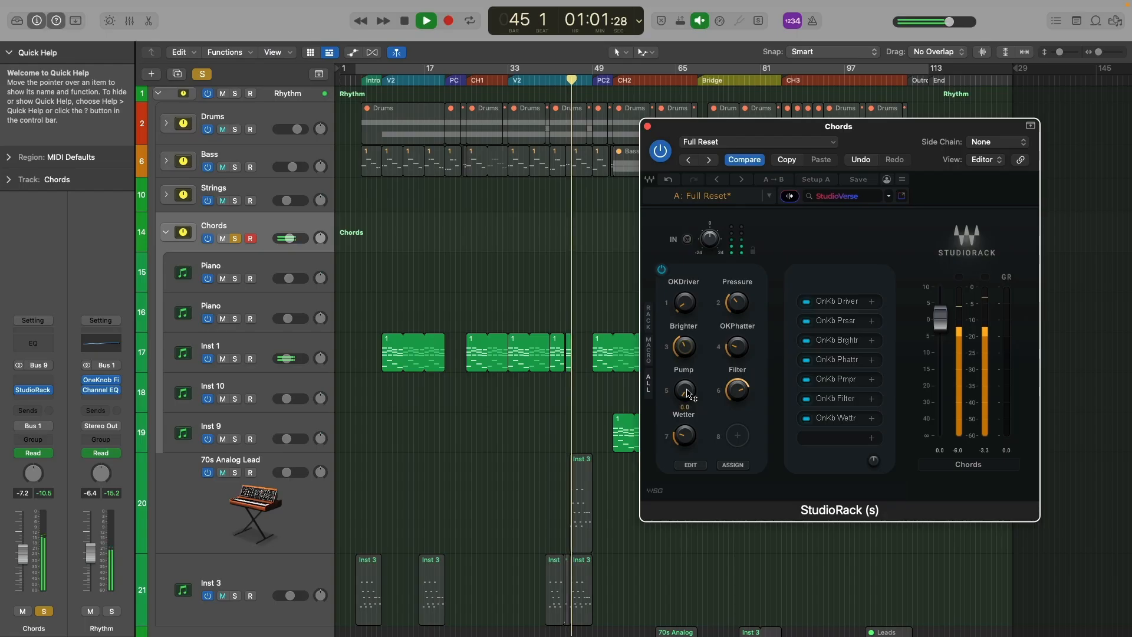
Step: Close the Chords rack, collapse the Chords stack, expand the Bass stack and open its StudioRack plugin
{"action": "left_click", "coordinate": [647, 126]}
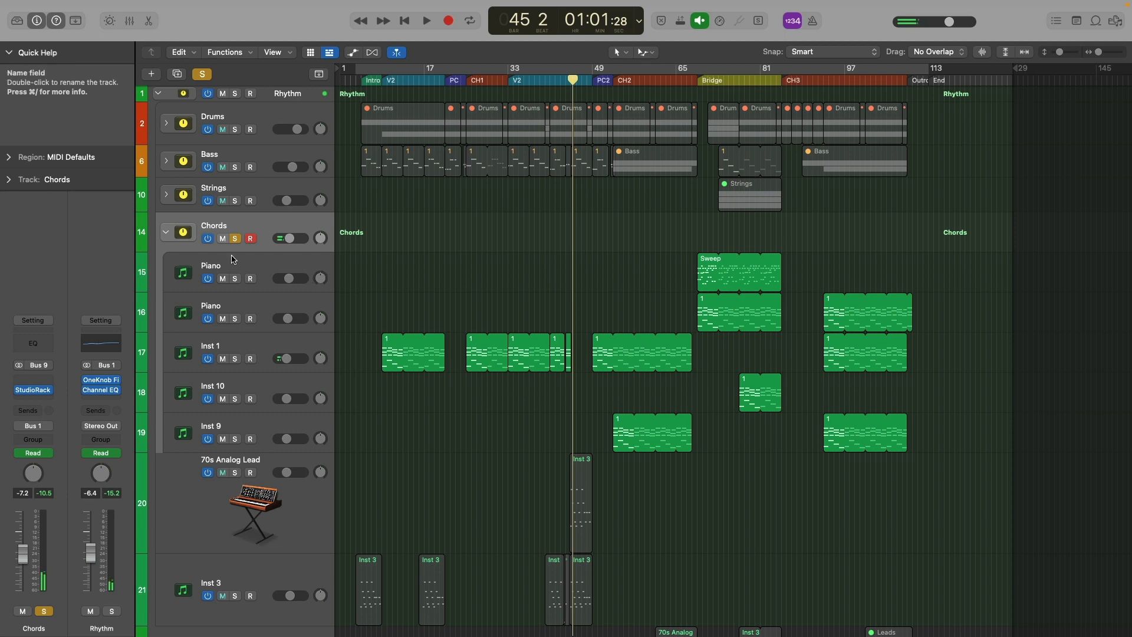
{"action": "left_click", "coordinate": [166, 232]}
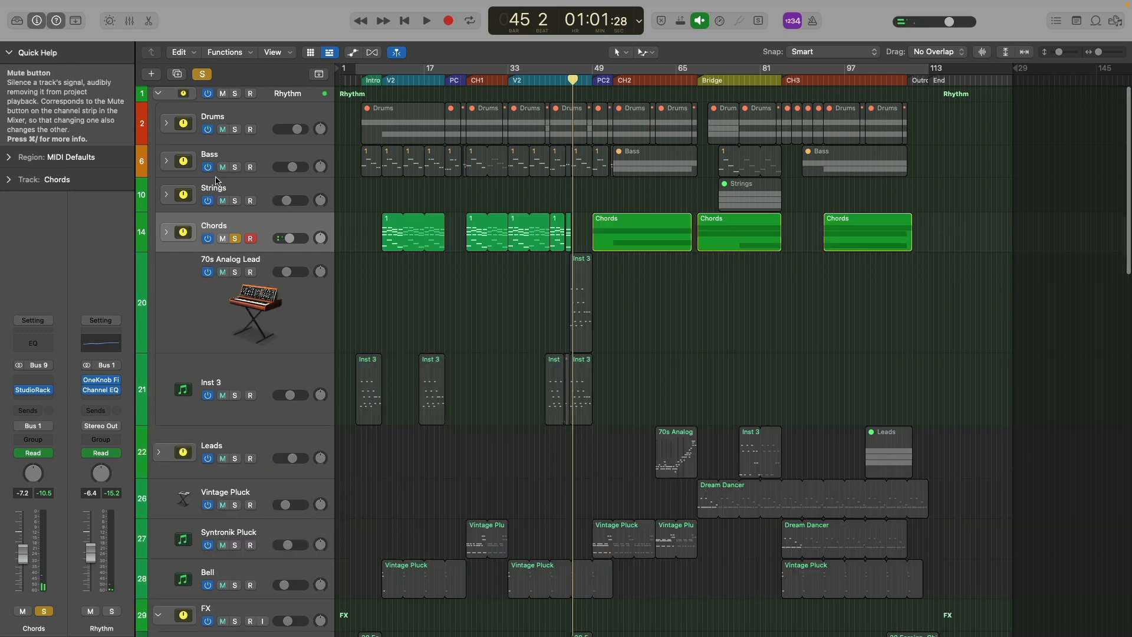
{"action": "left_click", "coordinate": [166, 160]}
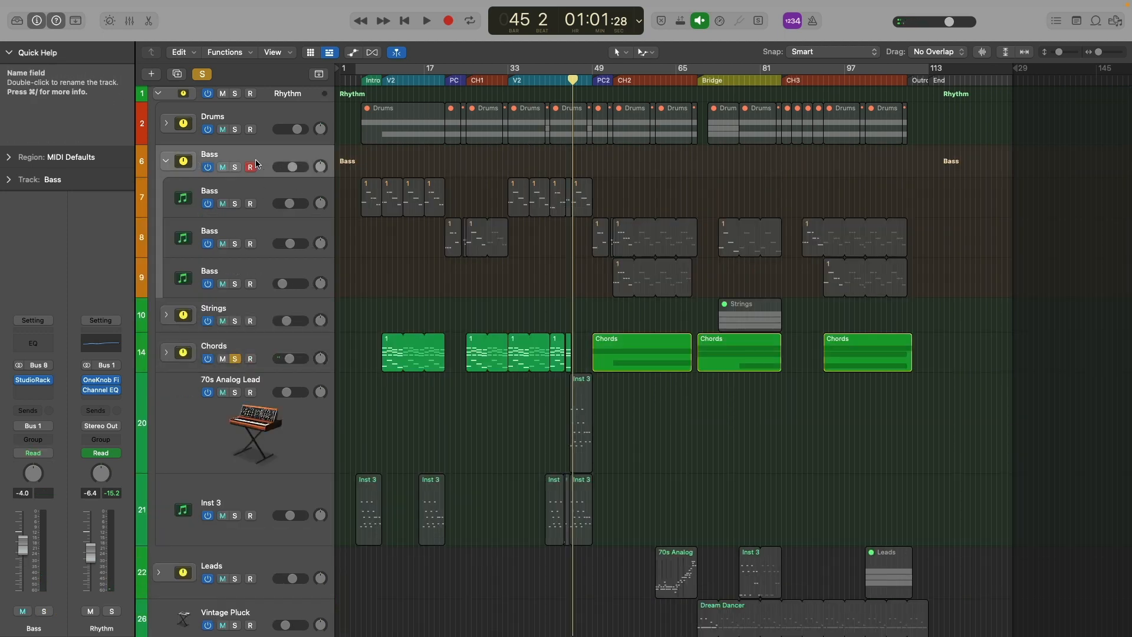
{"action": "left_click", "coordinate": [33, 379]}
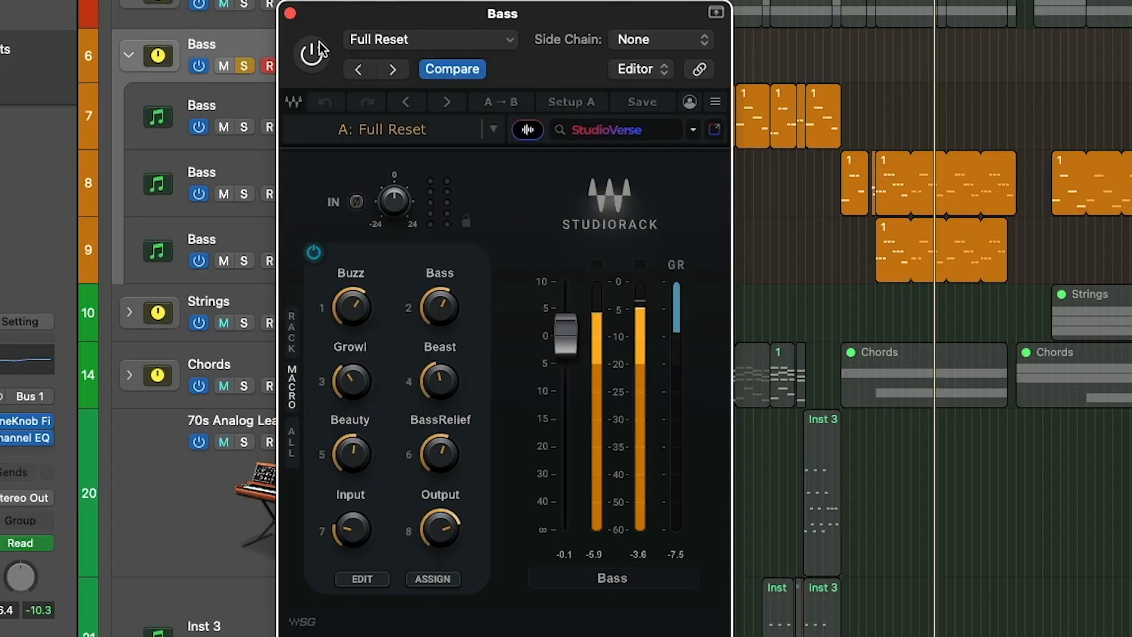
Step: Compare the bass sound with StudioRack bypassed and active during playback, leaving the plugin active
{"action": "left_click", "coordinate": [315, 50]}
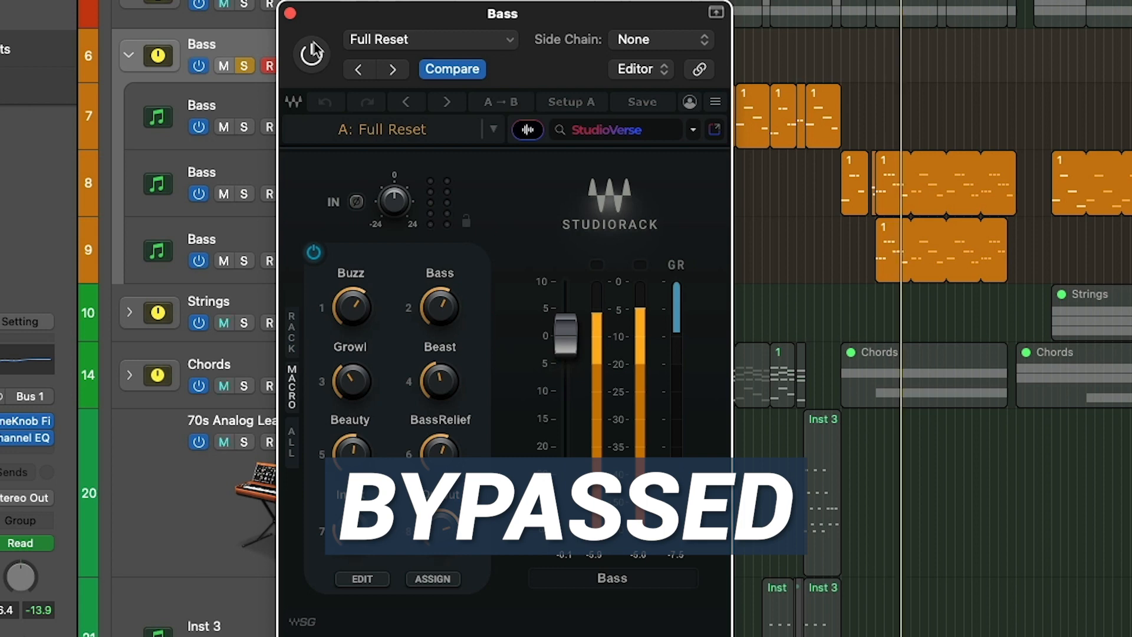
{"action": "left_click", "coordinate": [312, 51]}
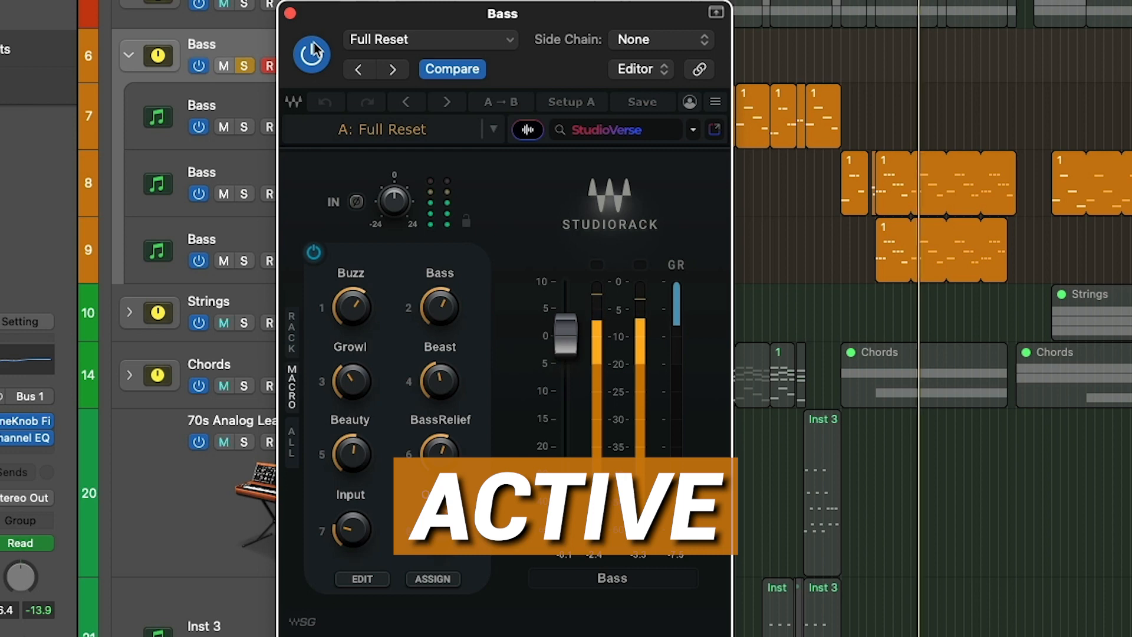
{"action": "left_click", "coordinate": [313, 52]}
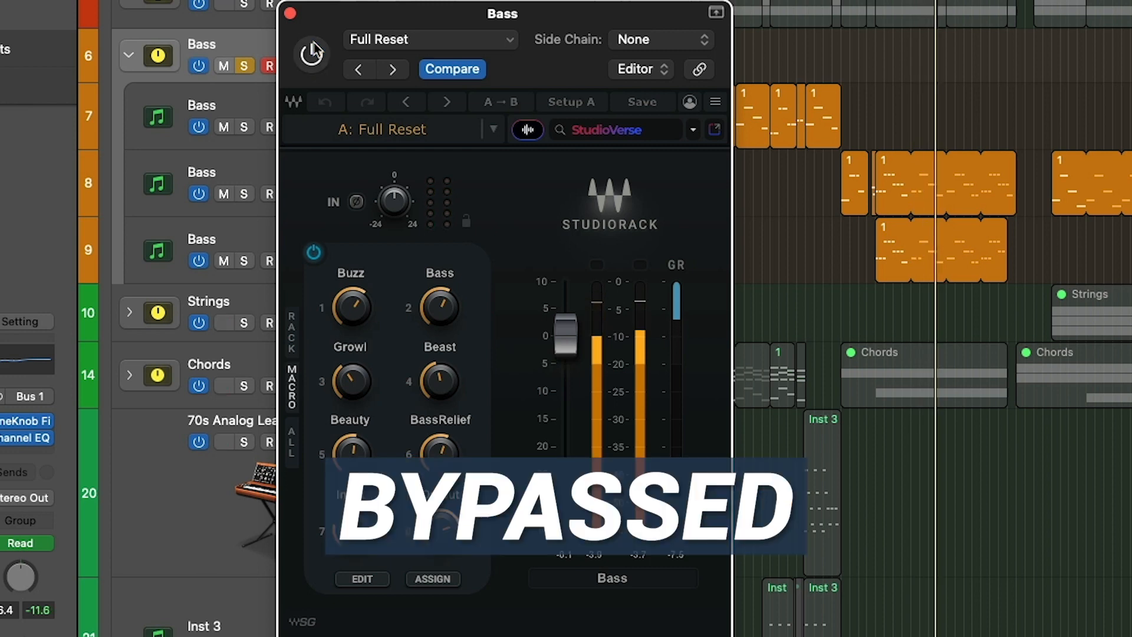
{"action": "left_click", "coordinate": [313, 51]}
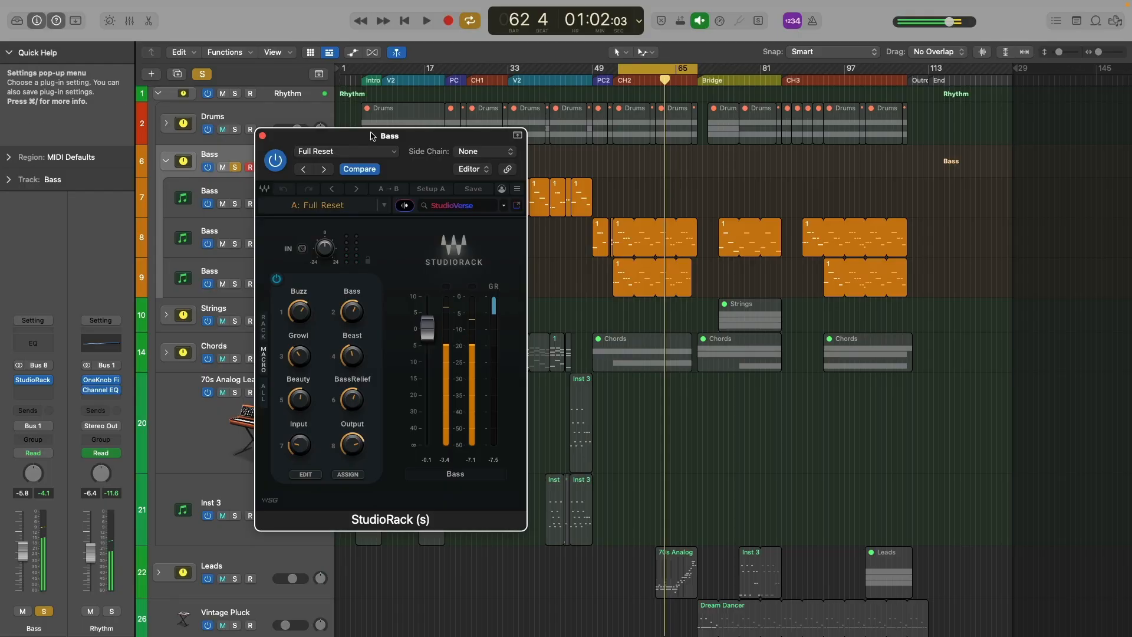
Step: Switch the Bass rack to its plugin chain view and on to the view combining macros and plugins
{"action": "left_click_drag", "start_coordinate": [371, 136], "coordinate": [403, 132]}
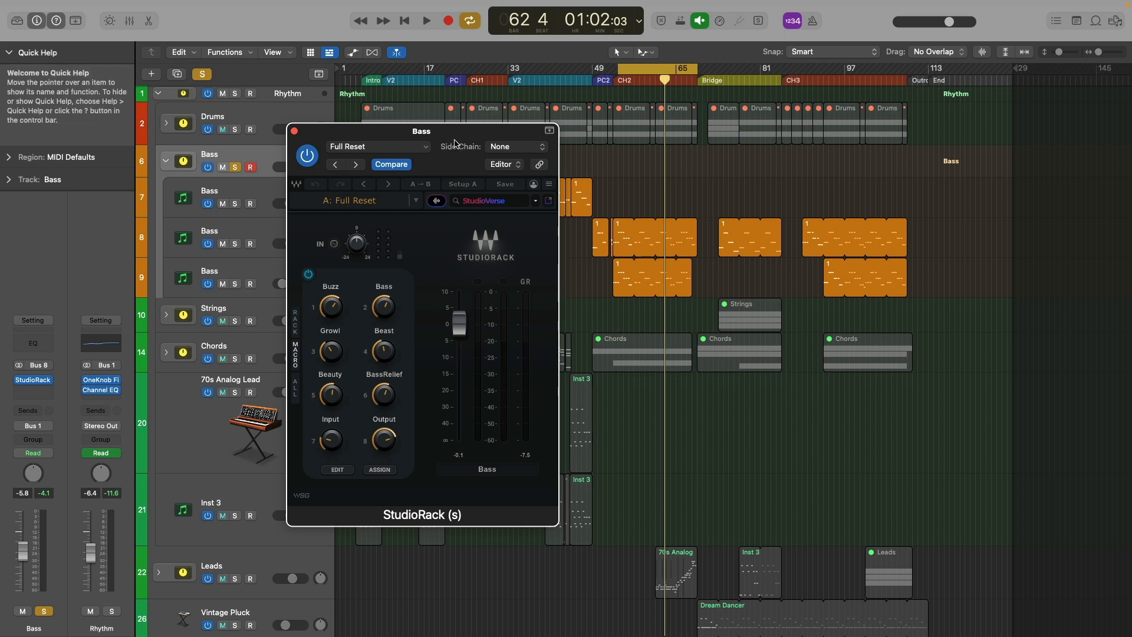
{"action": "left_click", "coordinate": [296, 323]}
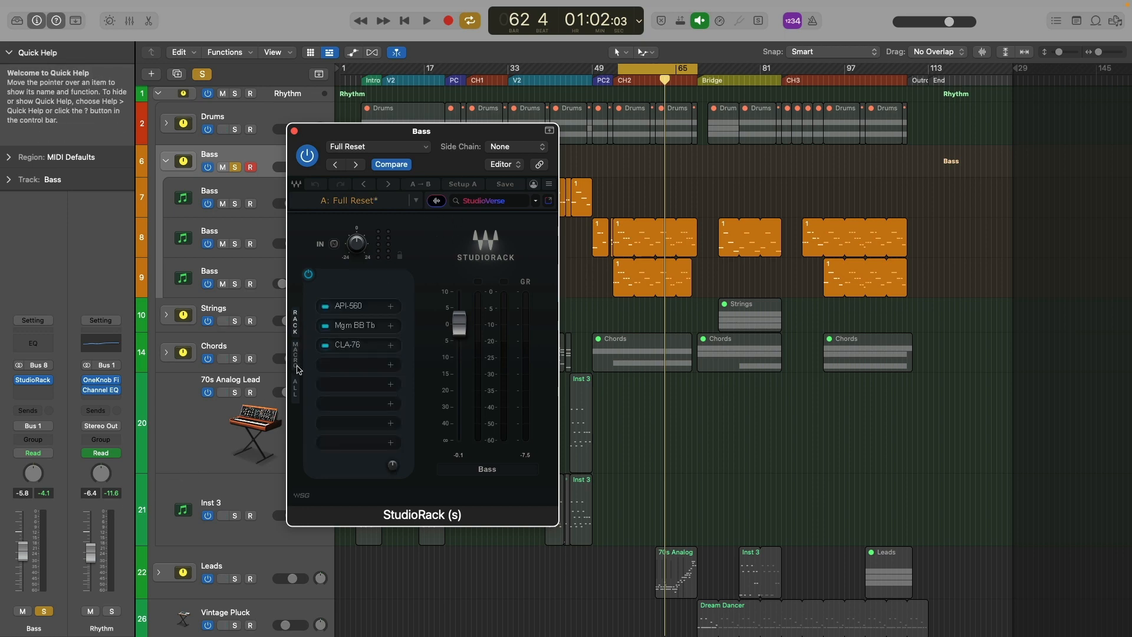
{"action": "left_click", "coordinate": [296, 388]}
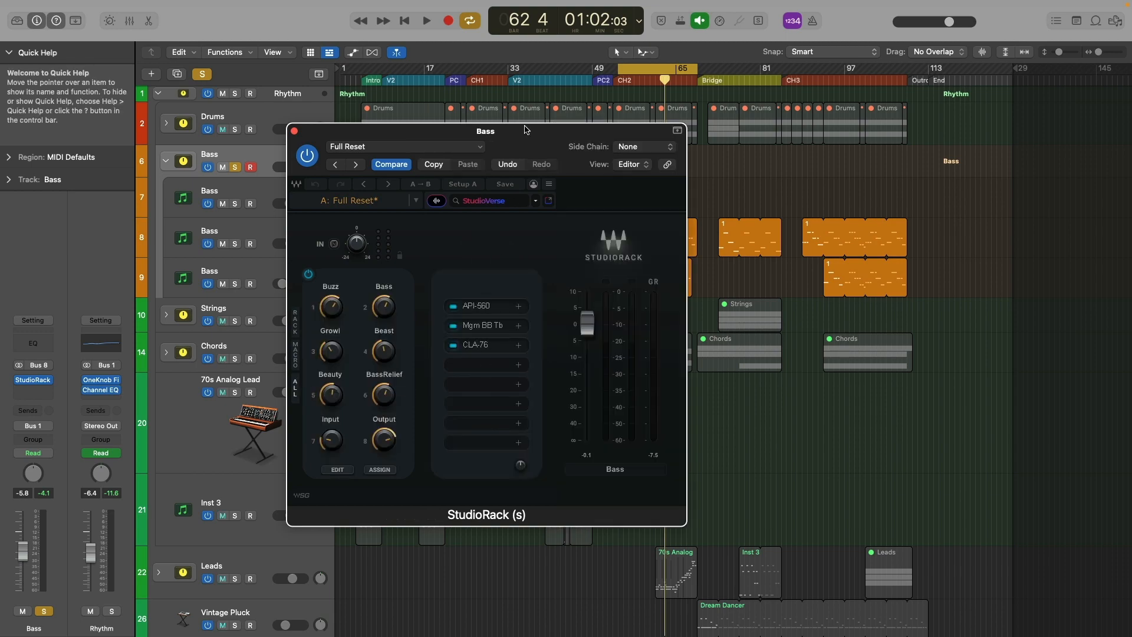
Step: Inspect the CLA-76 compressor in the Bass rack's third slot, placing its window beside the macros, and close it
{"action": "left_click_drag", "start_coordinate": [529, 137], "coordinate": [489, 138]}
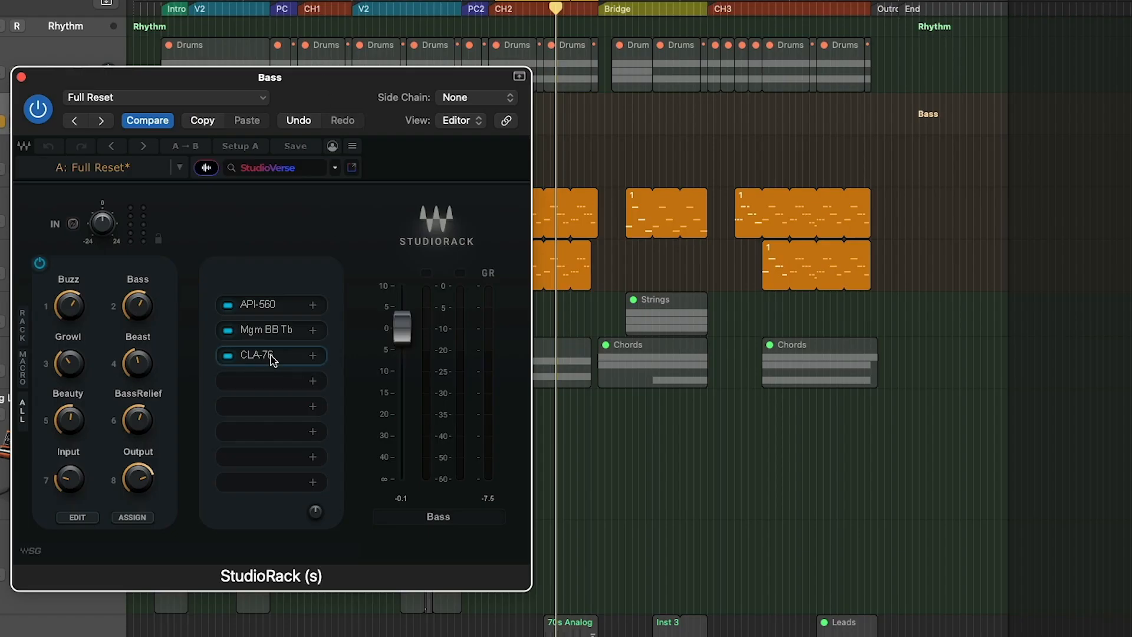
{"action": "left_click", "coordinate": [444, 346]}
{"action": "left_click_drag", "start_coordinate": [447, 54], "coordinate": [701, 201]}
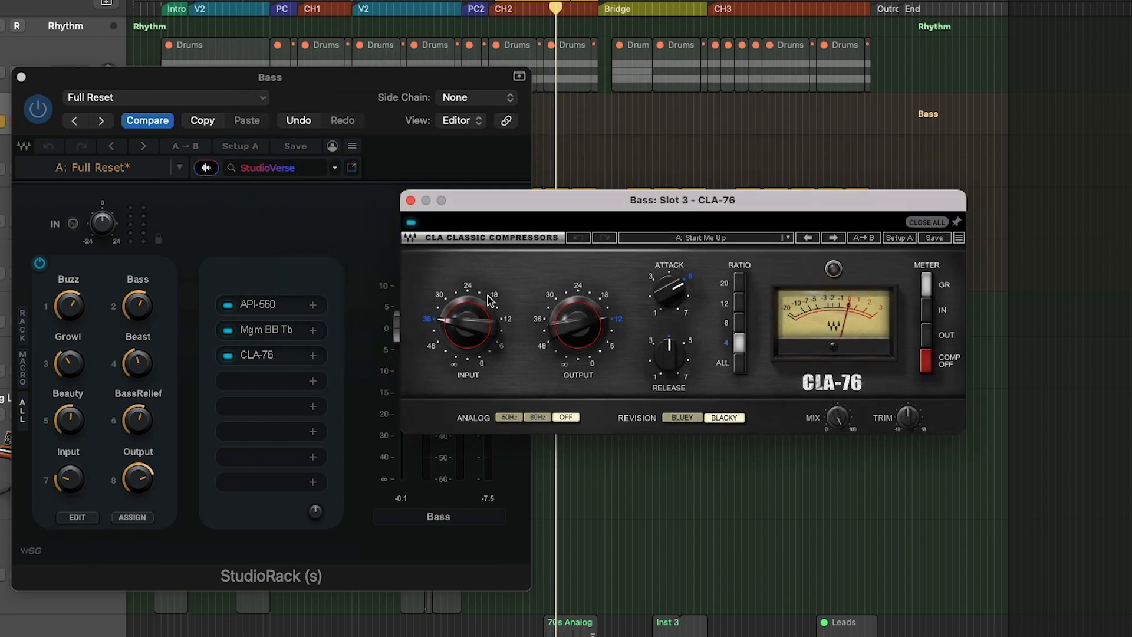
{"action": "left_click", "coordinate": [411, 200]}
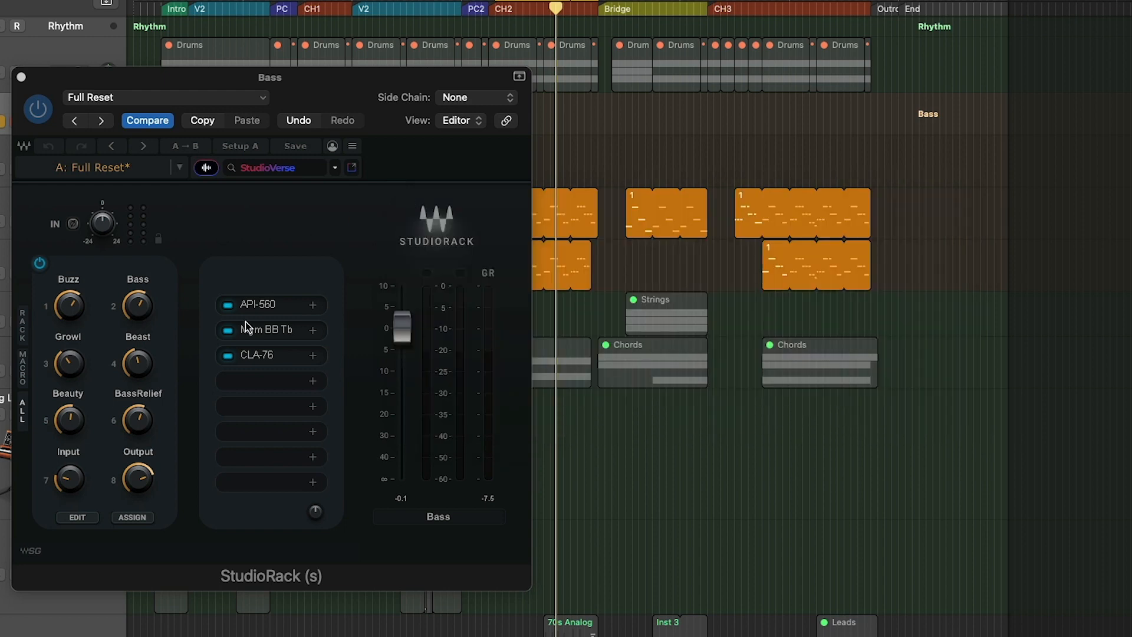
Step: Open Magma BB Tubes from the second slot beside the Bass rack and raise the BassRelief macro to about 68
{"action": "left_click", "coordinate": [259, 328]}
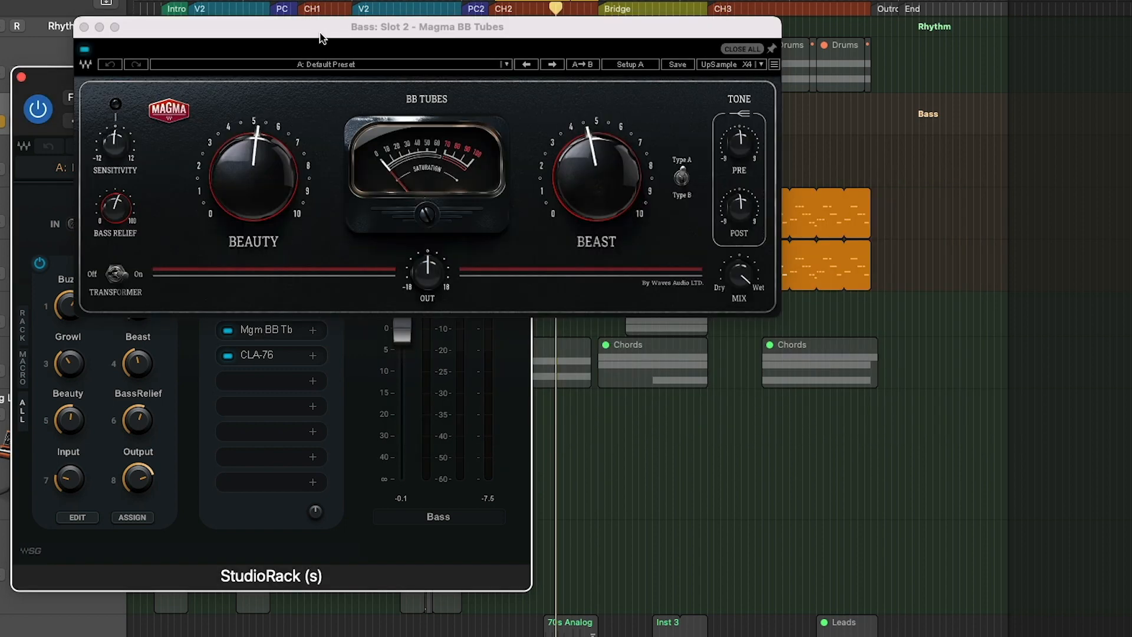
{"action": "left_click_drag", "start_coordinate": [320, 38], "coordinate": [653, 186]}
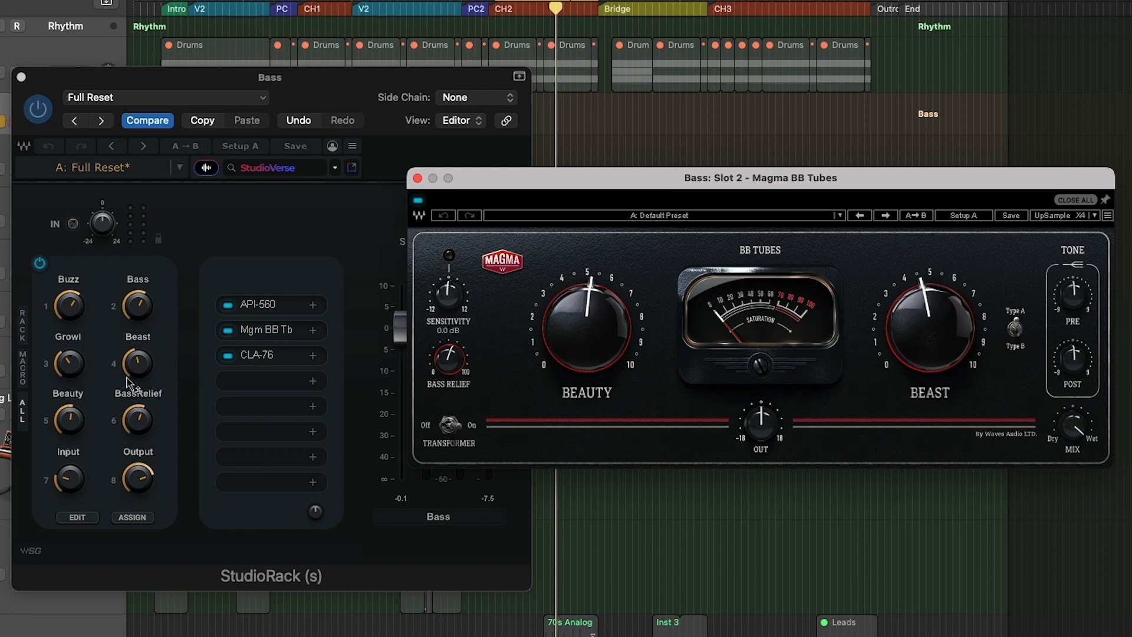
{"action": "left_click_drag", "start_coordinate": [142, 429], "coordinate": [142, 413]}
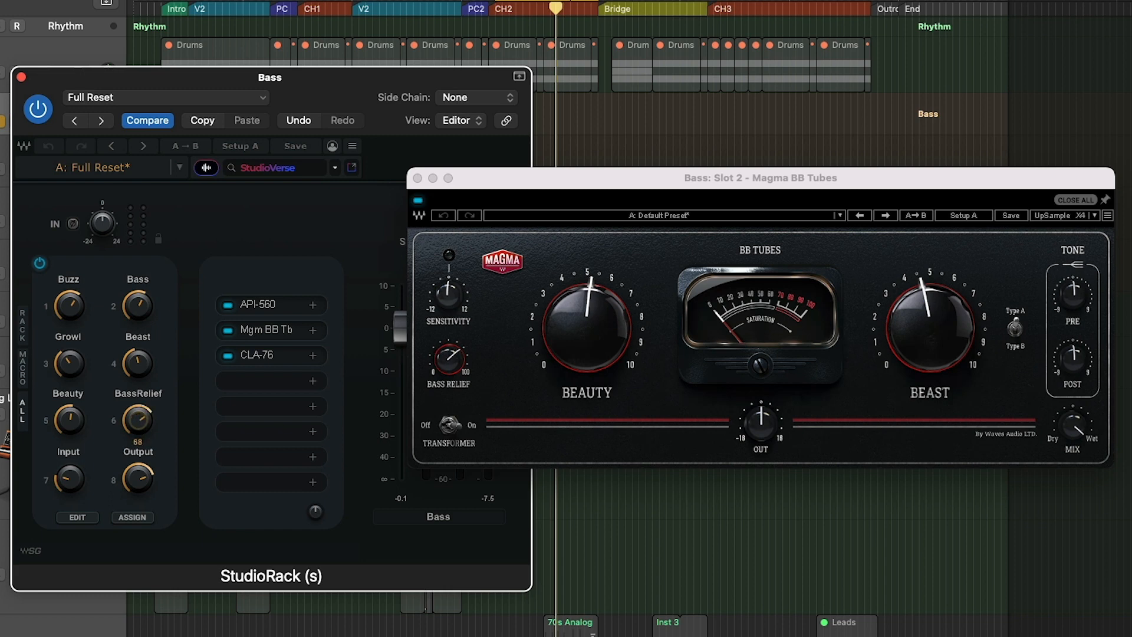
{"action": "left_click_drag", "start_coordinate": [139, 421], "coordinate": [140, 420]}
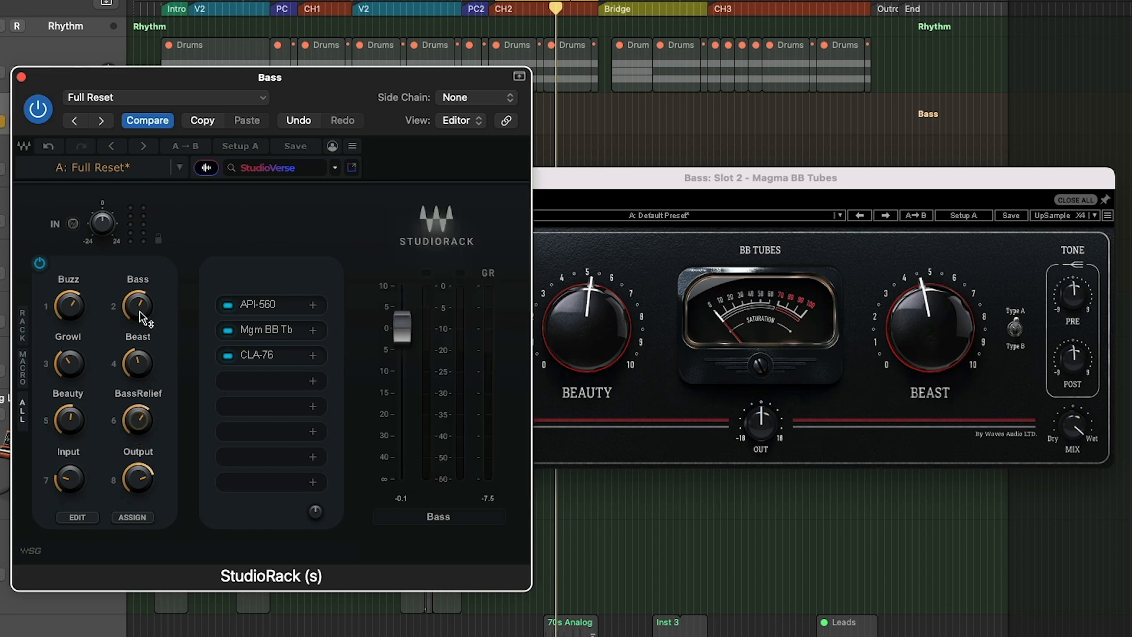
Step: Open the API-560 equalizer from the first slot and adjust its bands with the Bass, Buzz and Growl macros
{"action": "left_click", "coordinate": [256, 305]}
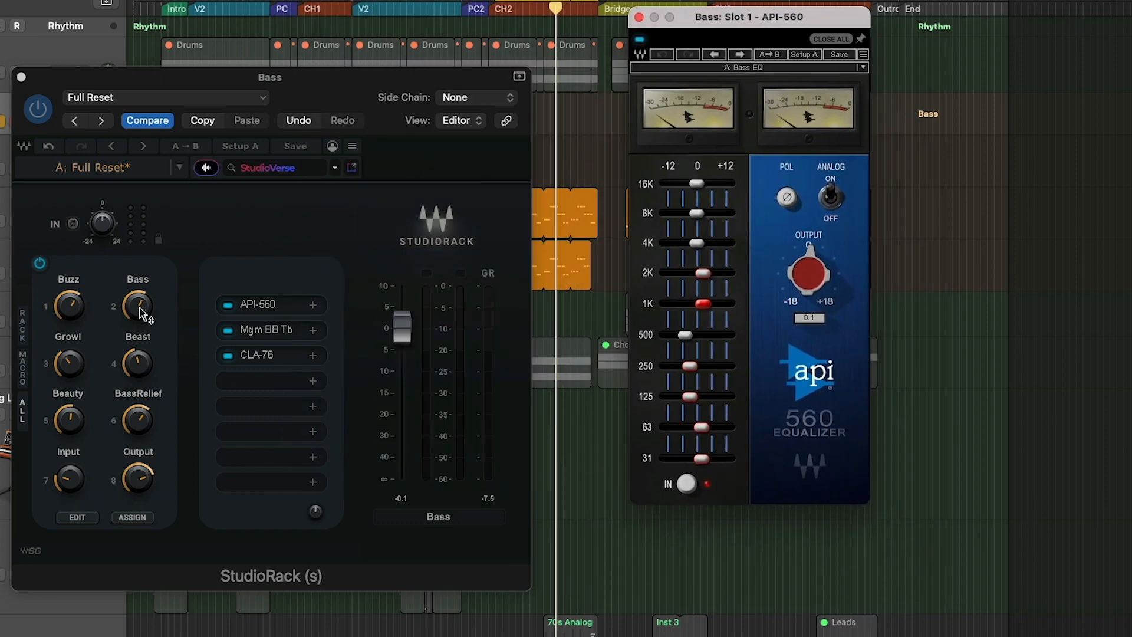
{"action": "mouse_move", "coordinate": [146, 296]}
{"action": "left_mouse_down"}
{"action": "mouse_move", "coordinate": [147, 305]}
{"action": "mouse_move", "coordinate": [146, 296]}
{"action": "left_mouse_up"}
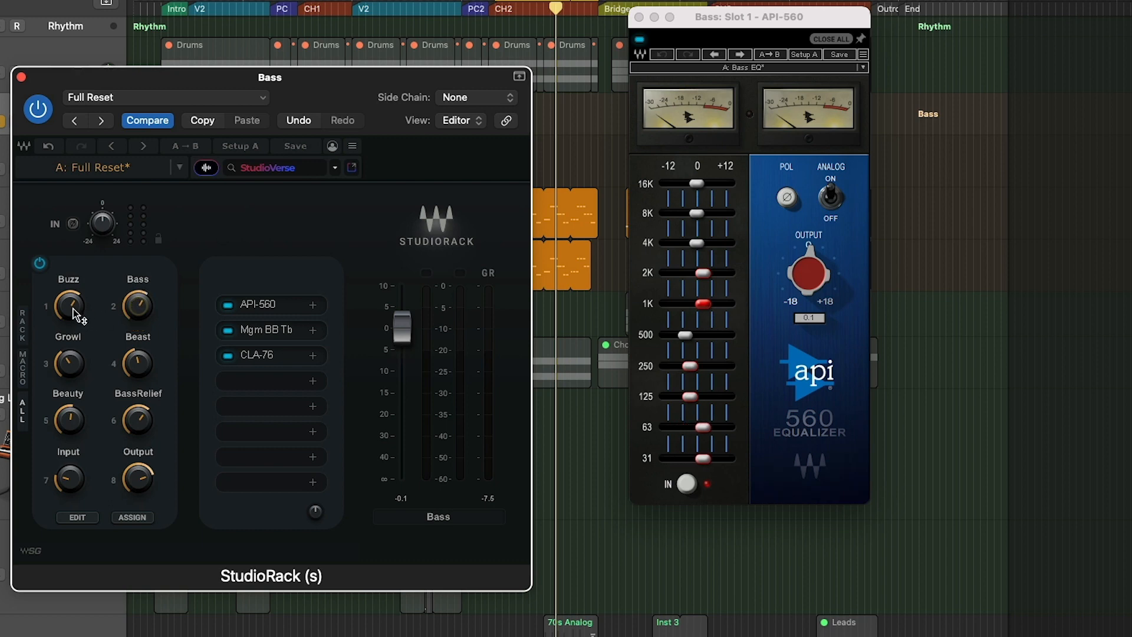
{"action": "left_click_drag", "start_coordinate": [74, 313], "coordinate": [69, 309]}
{"action": "left_click_drag", "start_coordinate": [69, 362], "coordinate": [69, 361]}
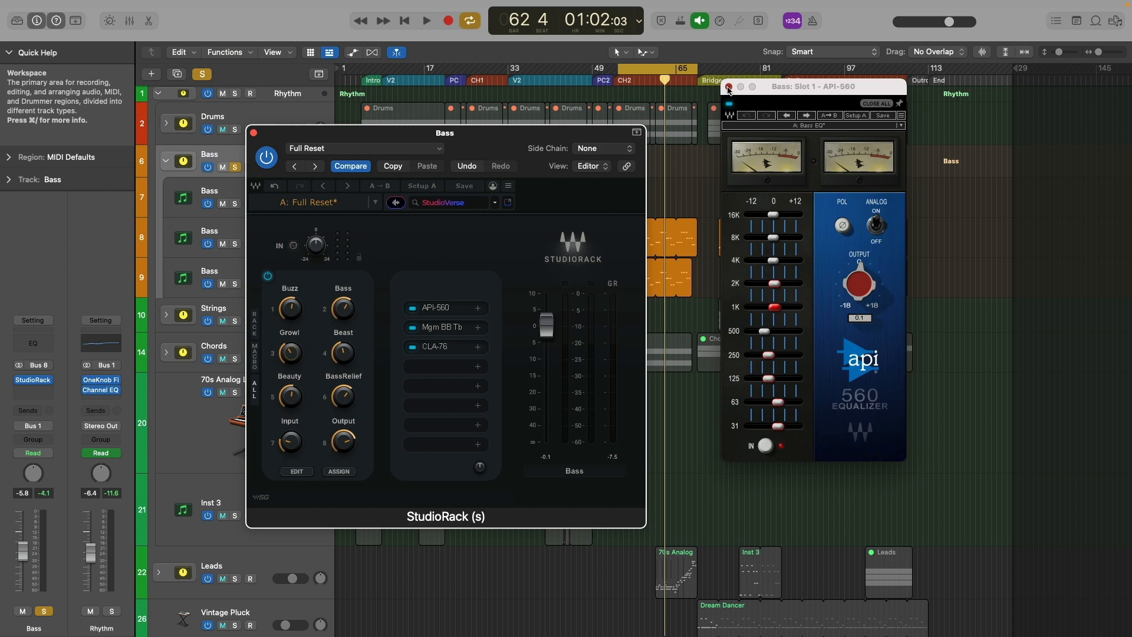
Step: Close the API-560 window and move the Bass rack window aside to uncover the Bass regions
{"action": "left_click", "coordinate": [639, 17]}
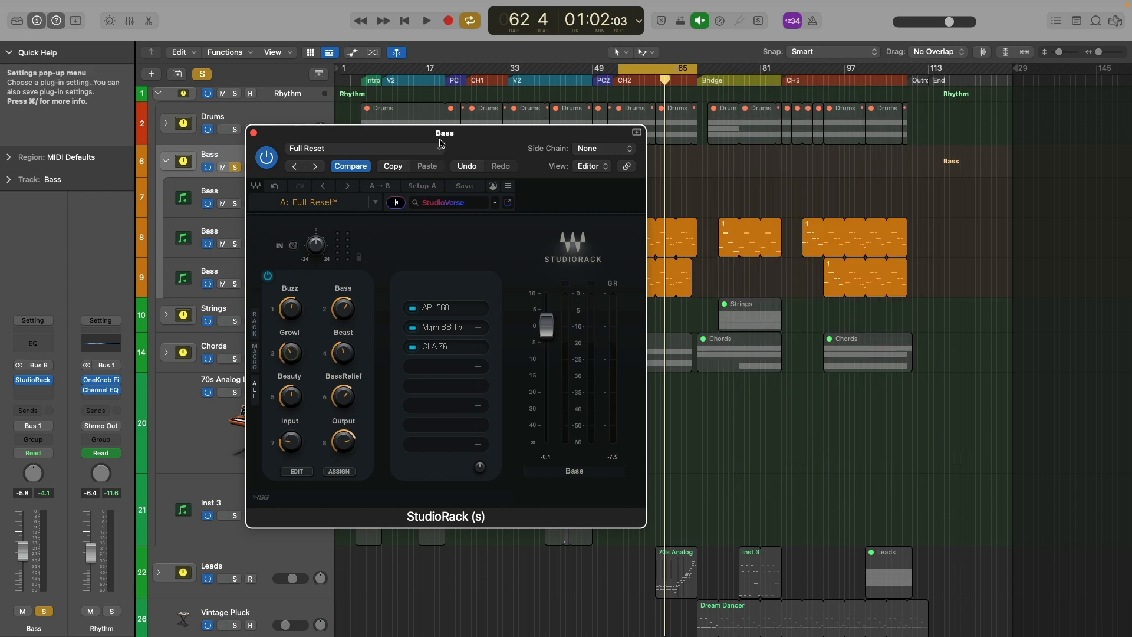
{"action": "left_click_drag", "start_coordinate": [306, 76], "coordinate": [888, 94]}
{"action": "left_click_drag", "start_coordinate": [921, 142], "coordinate": [931, 120]}
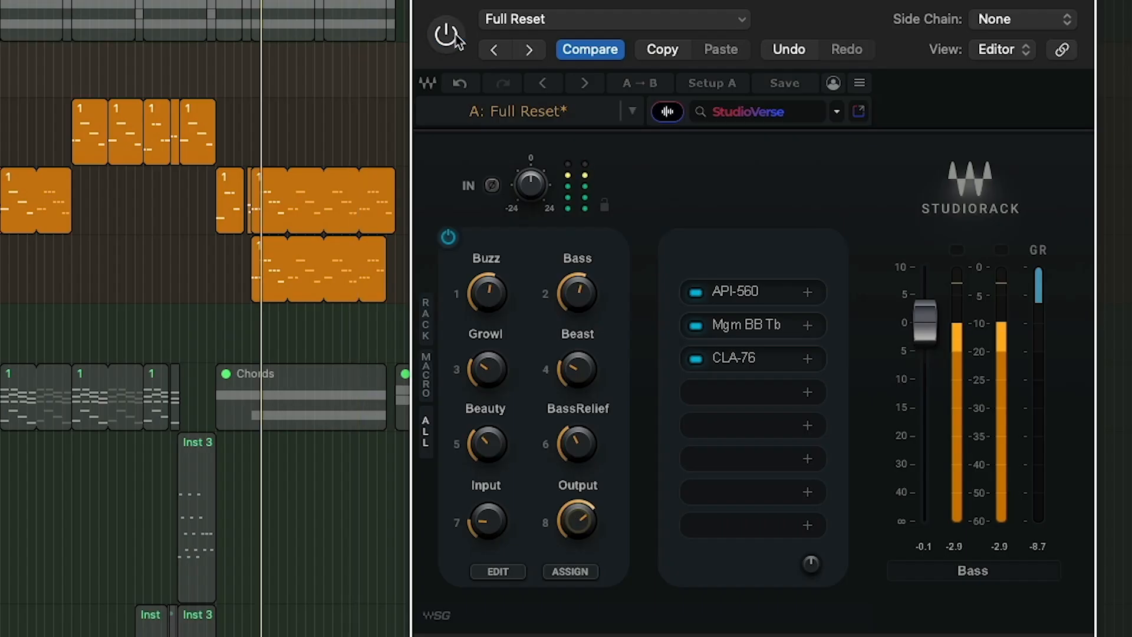
Step: Activate the Bass rack, set its output fader to 0.1, adjust the Buzz, Bass and Beauty macros, and set Input to about -36
{"action": "left_click", "coordinate": [456, 36]}
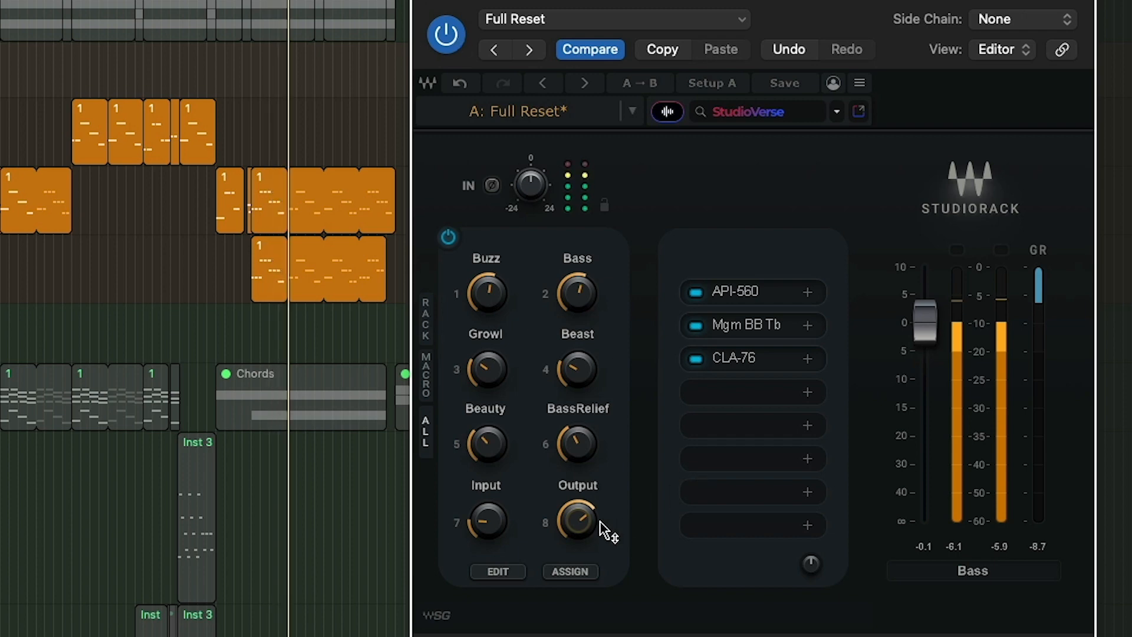
{"action": "left_click_drag", "start_coordinate": [925, 345], "coordinate": [918, 336]}
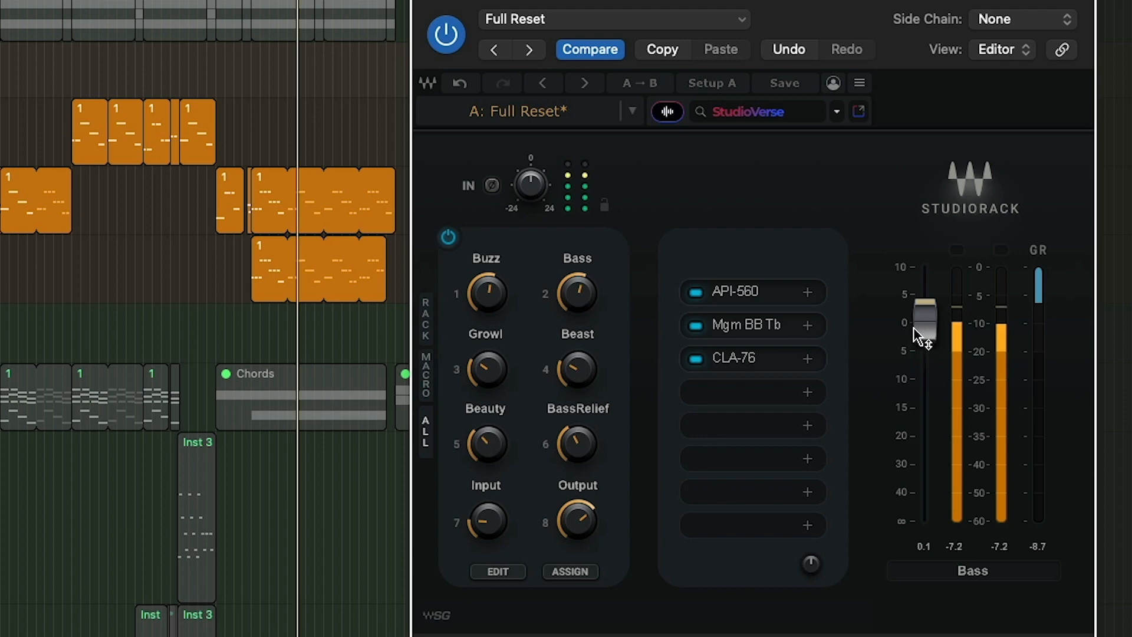
{"action": "left_click_drag", "start_coordinate": [563, 307], "coordinate": [489, 284]}
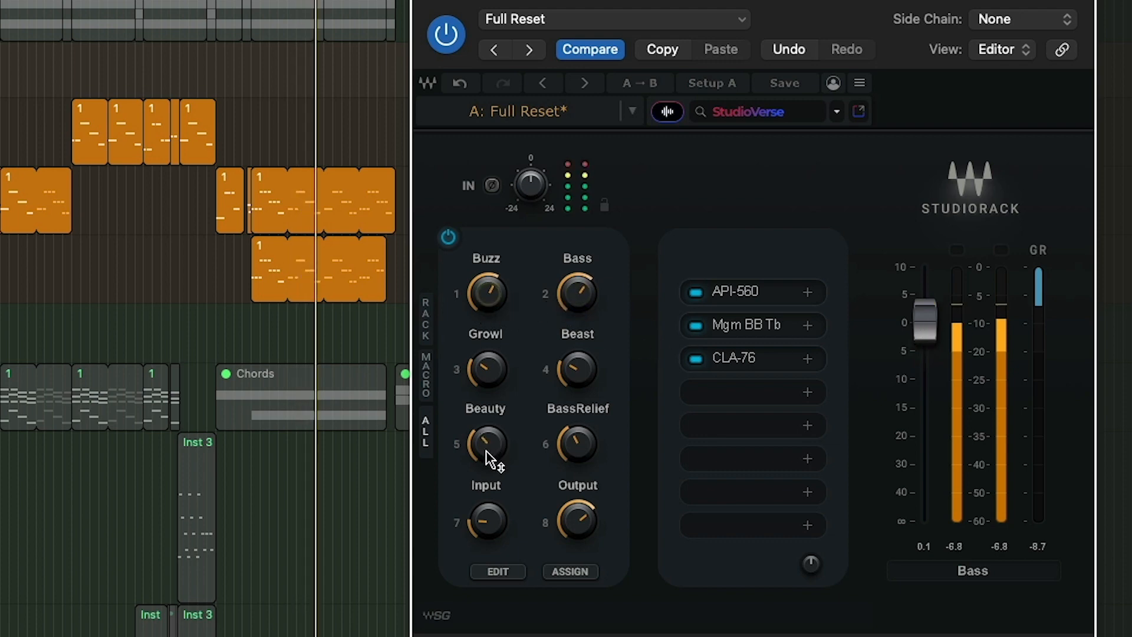
{"action": "left_click_drag", "start_coordinate": [486, 453], "coordinate": [498, 462]}
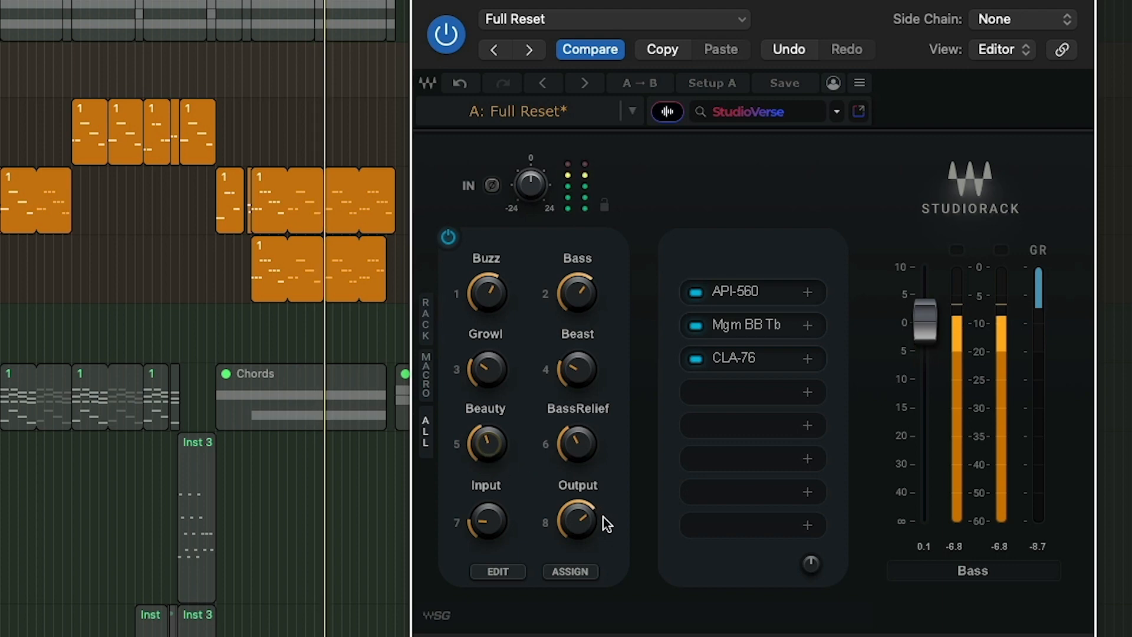
{"action": "left_click_drag", "start_coordinate": [485, 517], "coordinate": [490, 524]}
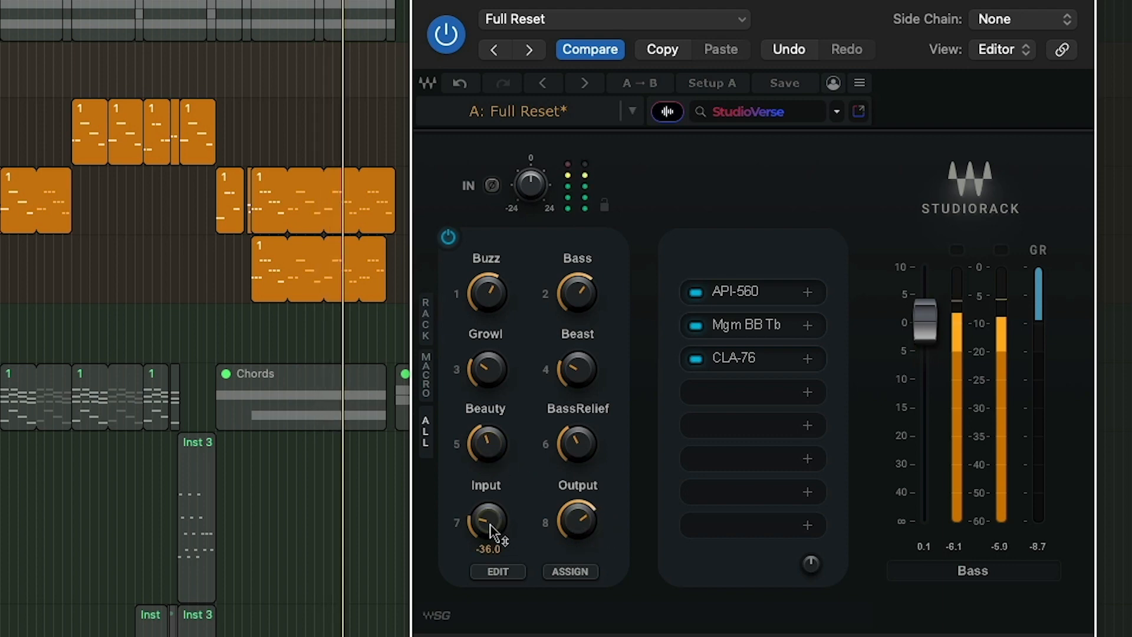
Step: Compare the Bass rack bypassed and active, raising its output fader to 1.6 and its Input macro slightly
{"action": "left_click", "coordinate": [433, 26]}
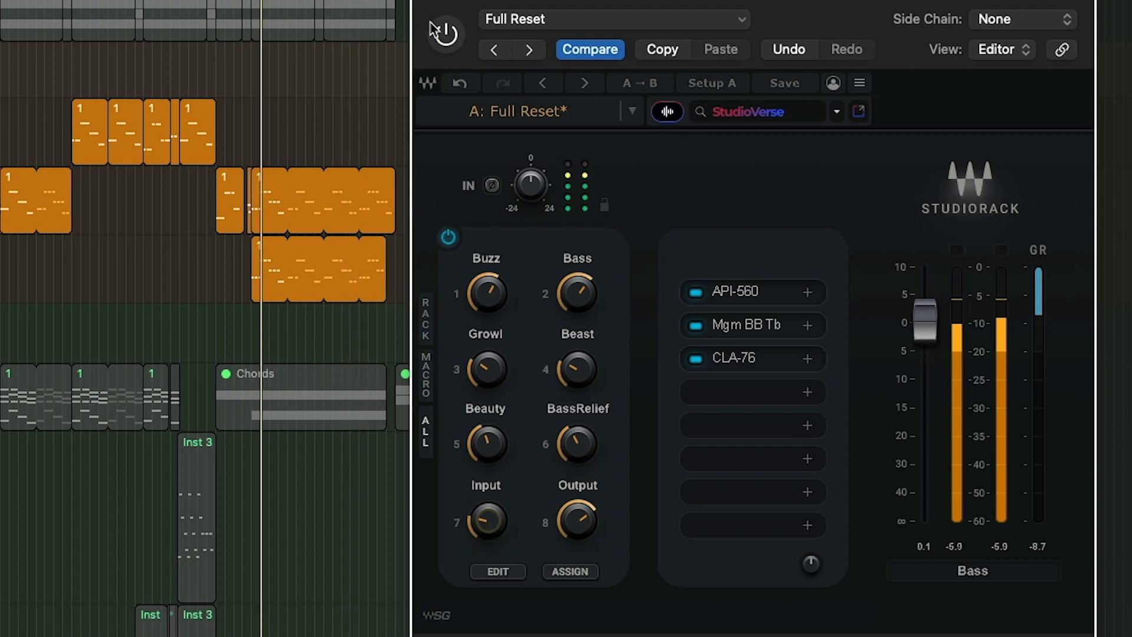
{"action": "left_click", "coordinate": [433, 26]}
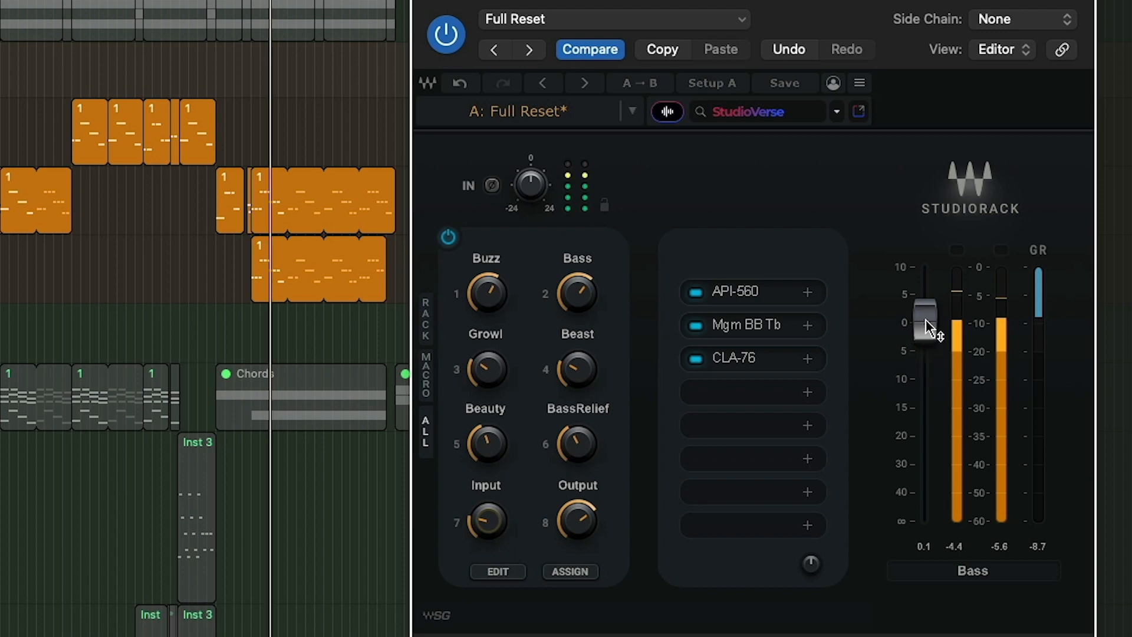
{"action": "left_click_drag", "start_coordinate": [928, 326], "coordinate": [927, 314]}
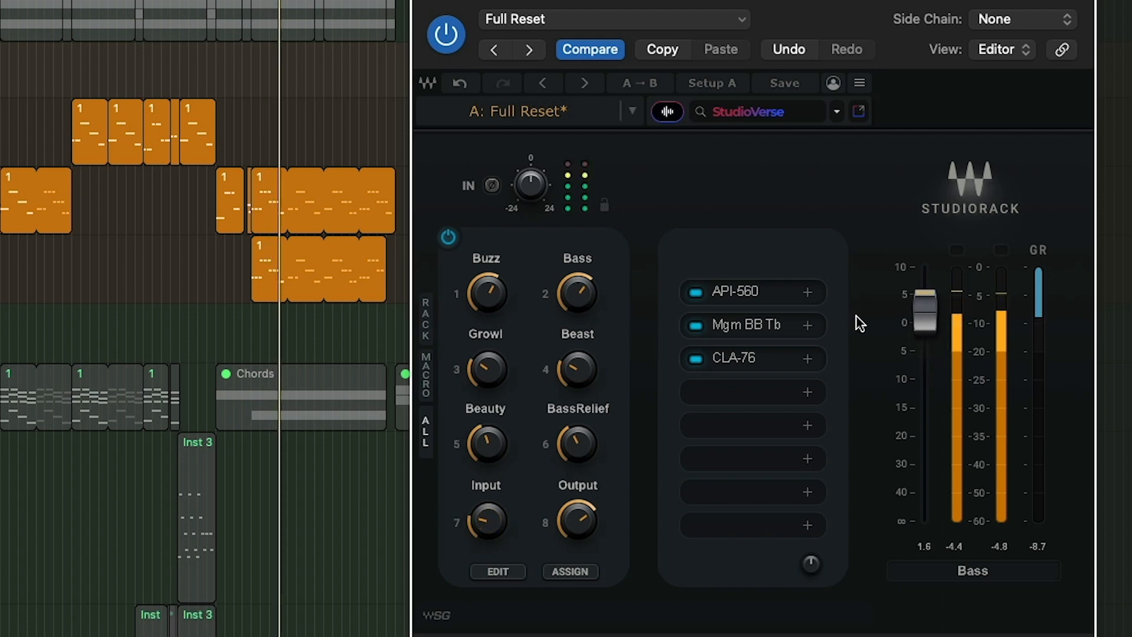
{"action": "left_click", "coordinate": [444, 34]}
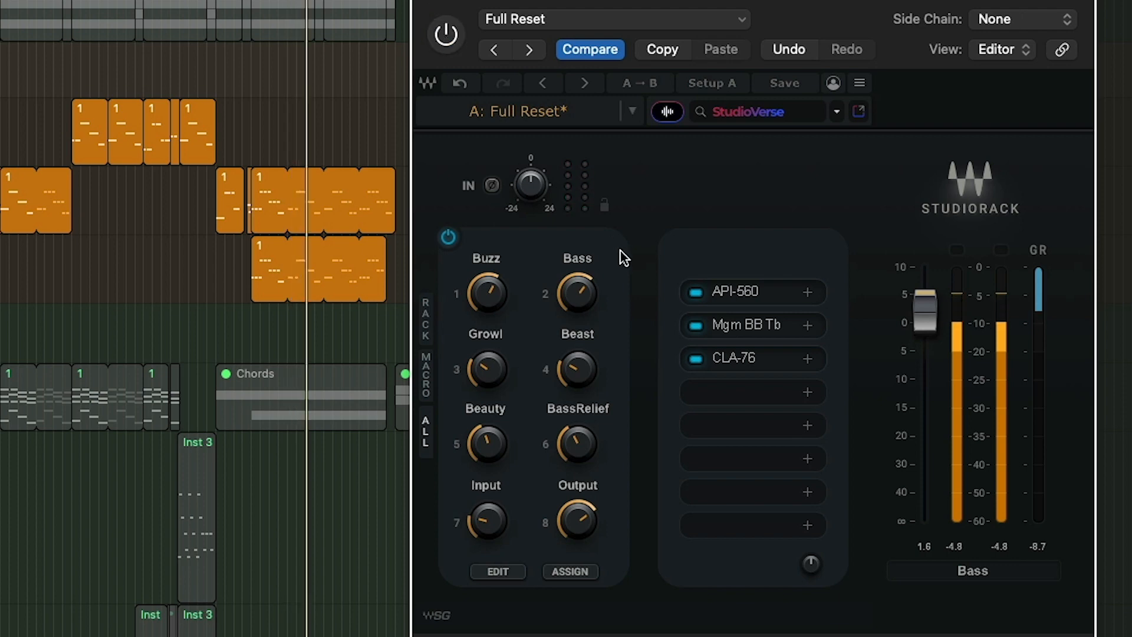
{"action": "left_click_drag", "start_coordinate": [489, 525], "coordinate": [489, 516]}
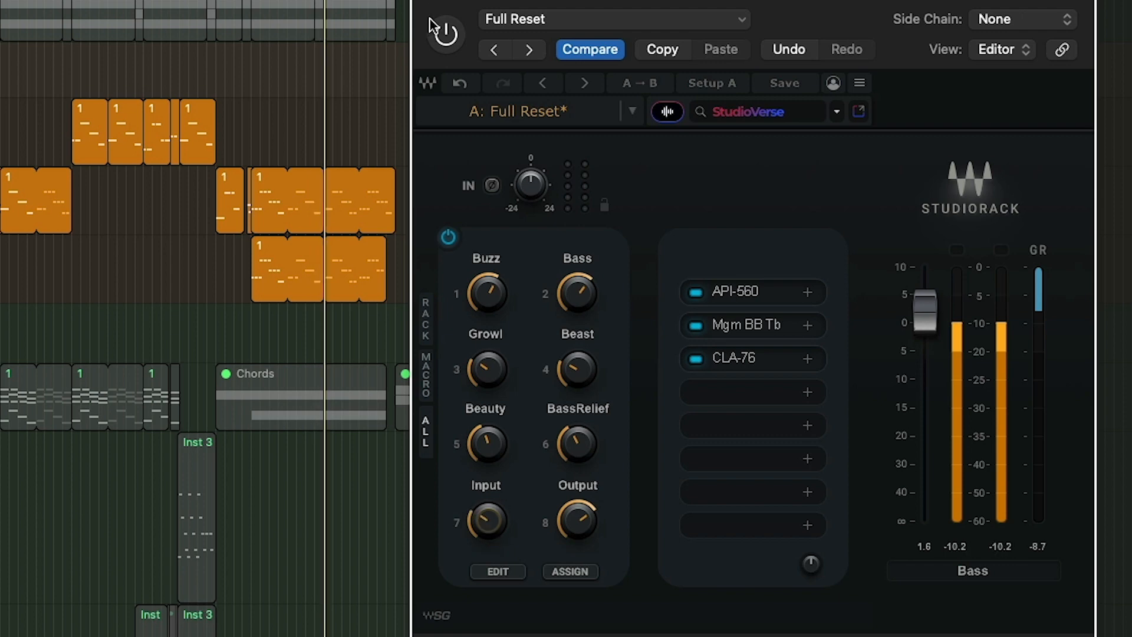
{"action": "left_click", "coordinate": [446, 40]}
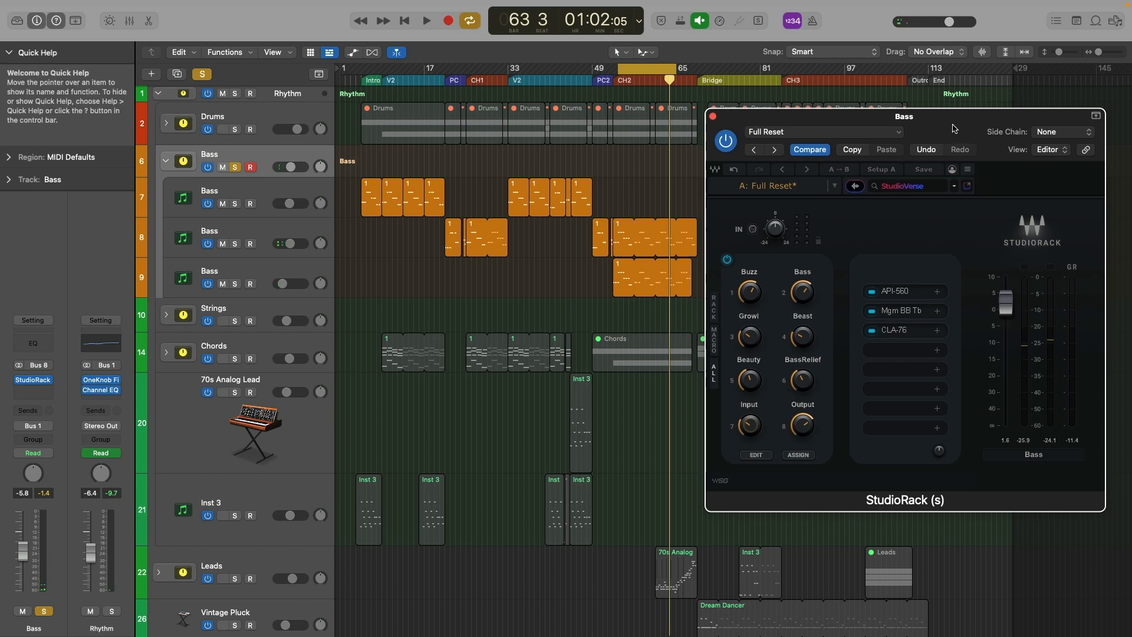
Step: Solo the Drums with the Bass, play the loop comparing the rack bypassed and active, and clear the output clip indicators
{"action": "left_click_drag", "start_coordinate": [961, 116], "coordinate": [929, 136]}
{"action": "left_click", "coordinate": [235, 131]}
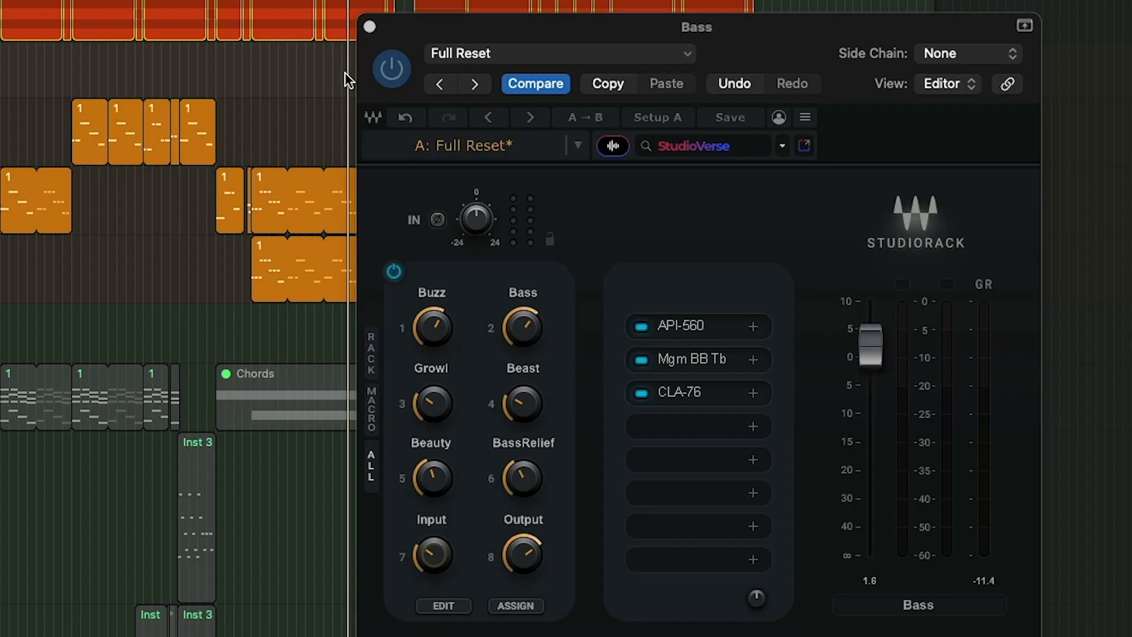
{"action": "key", "text": "space"}
{"action": "left_click", "coordinate": [696, 161]}
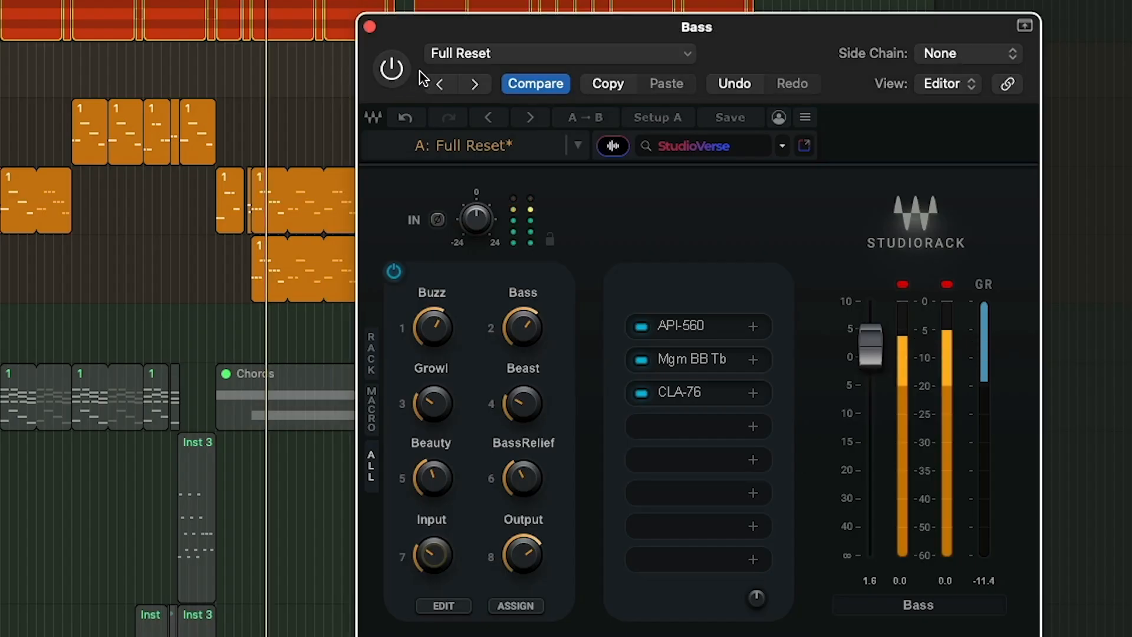
{"action": "left_click", "coordinate": [393, 83]}
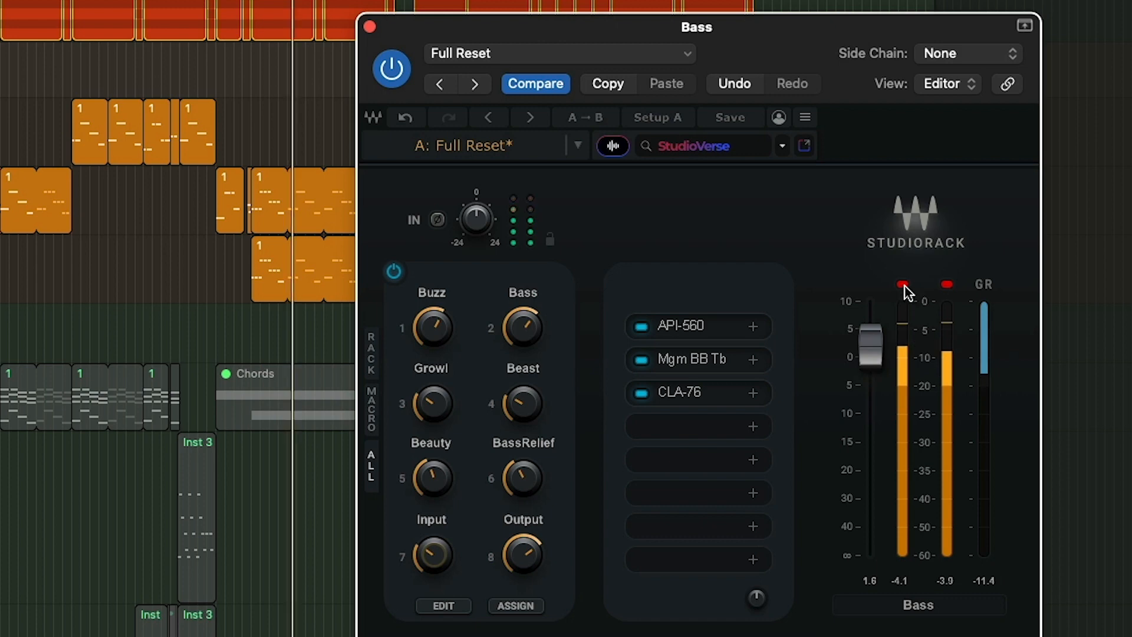
{"action": "left_click", "coordinate": [904, 287]}
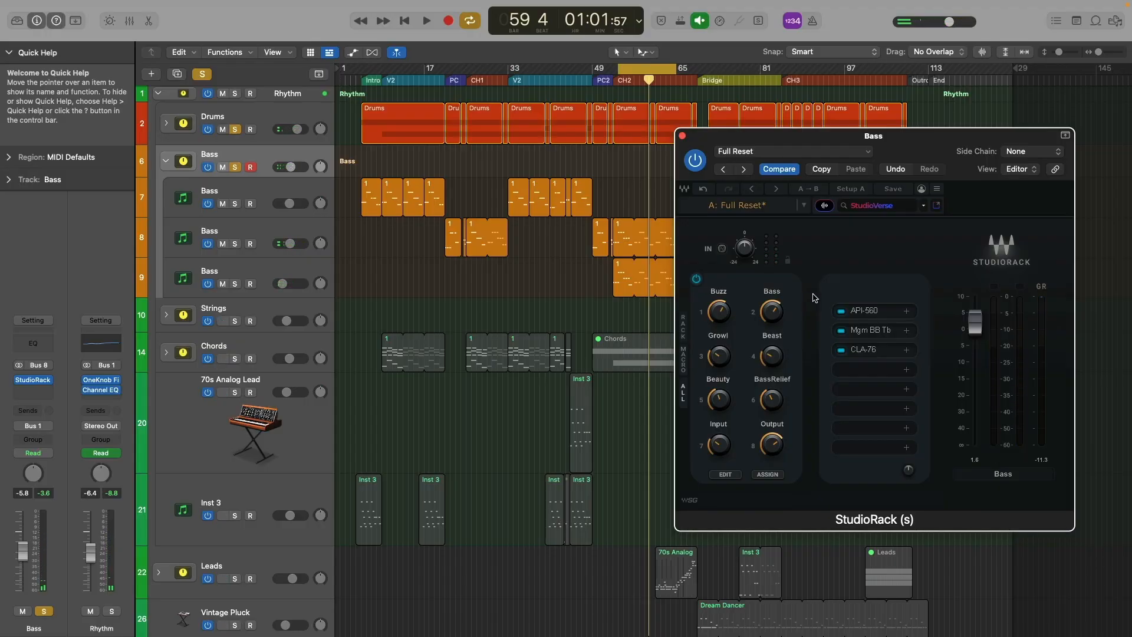
Step: Save the Bass rack's current setting as a new preset named My Bass
{"action": "left_click", "coordinate": [865, 152]}
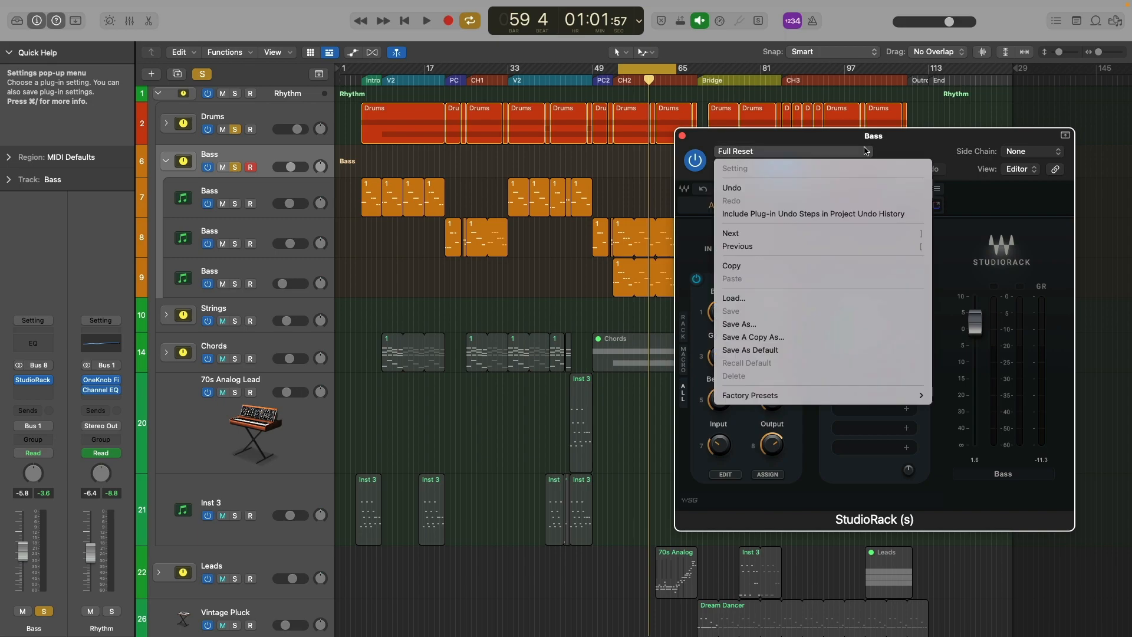
{"action": "left_click", "coordinate": [760, 325]}
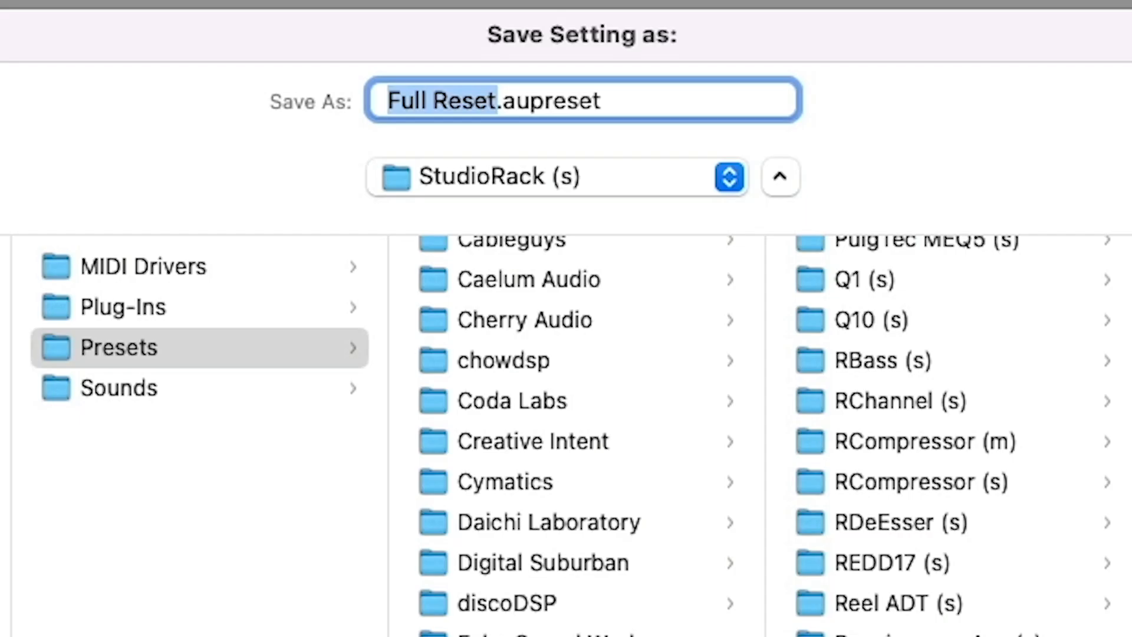
{"action": "type", "text": "My Bass"}
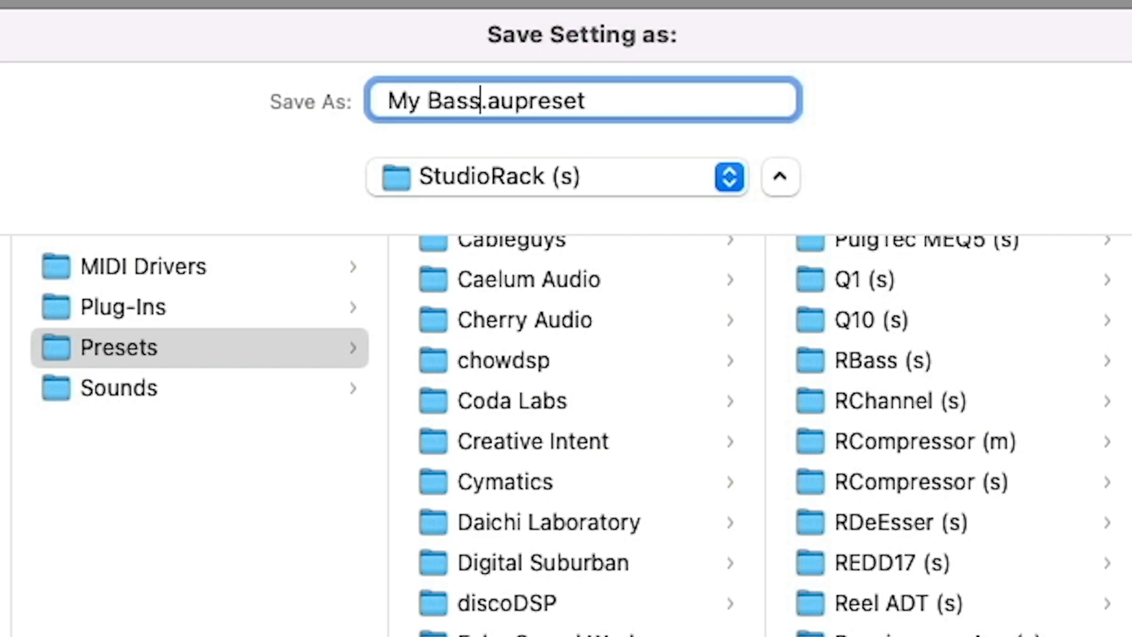
{"action": "key", "text": "Return"}
Step: Insert a MultiBand Split in the fourth slot of the Bass rack
{"action": "left_click", "coordinate": [819, 358]}
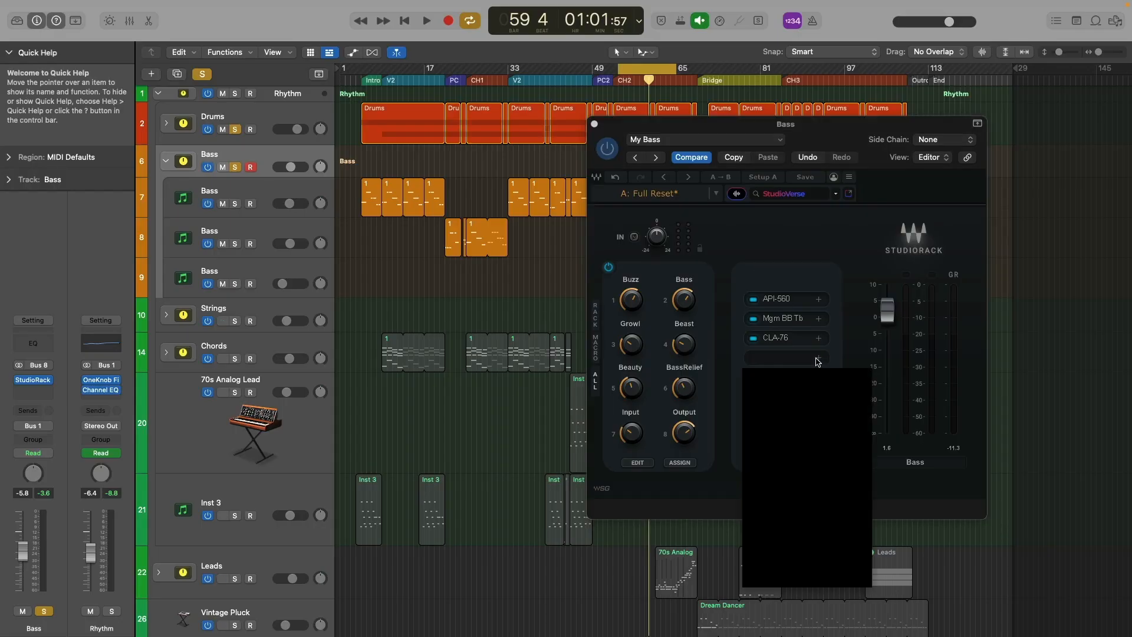
{"action": "scroll", "coordinate": [808, 479], "scroll_direction": "up", "scroll_amount": 1}
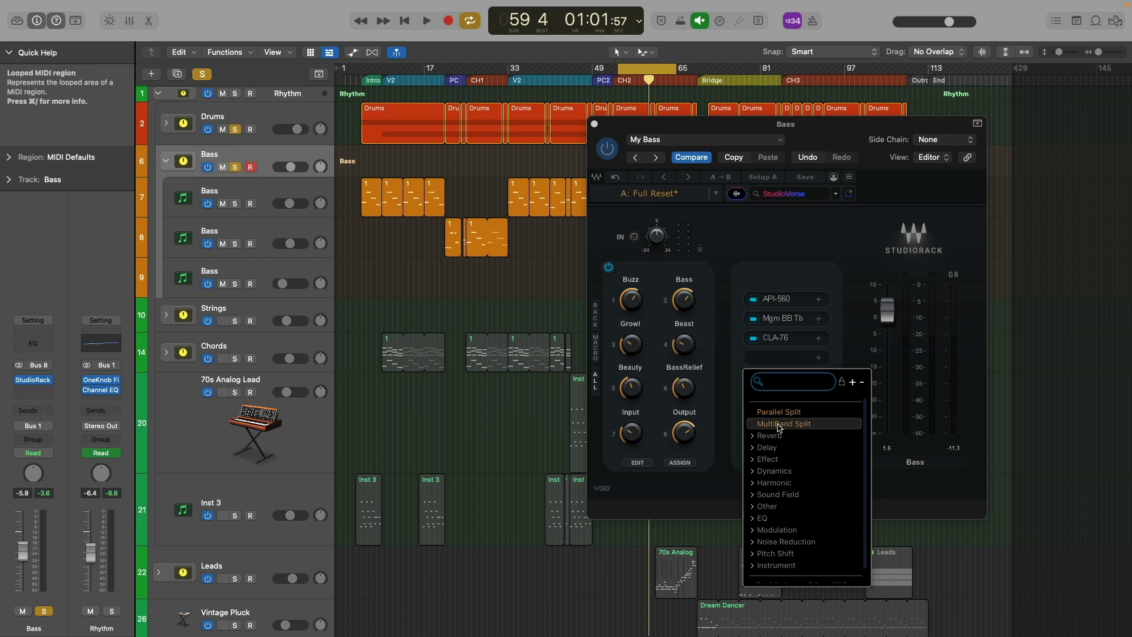
{"action": "left_click", "coordinate": [783, 425]}
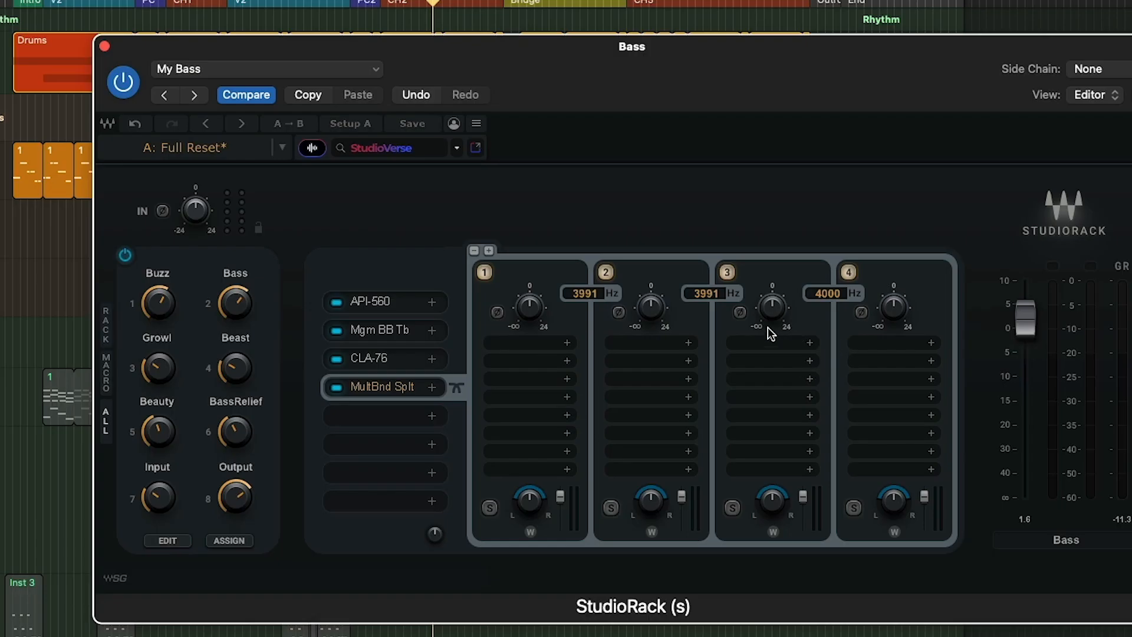
Step: Add OneKnob Driver to the third band of the split and set its knob to about 2.3
{"action": "left_click", "coordinate": [809, 344]}
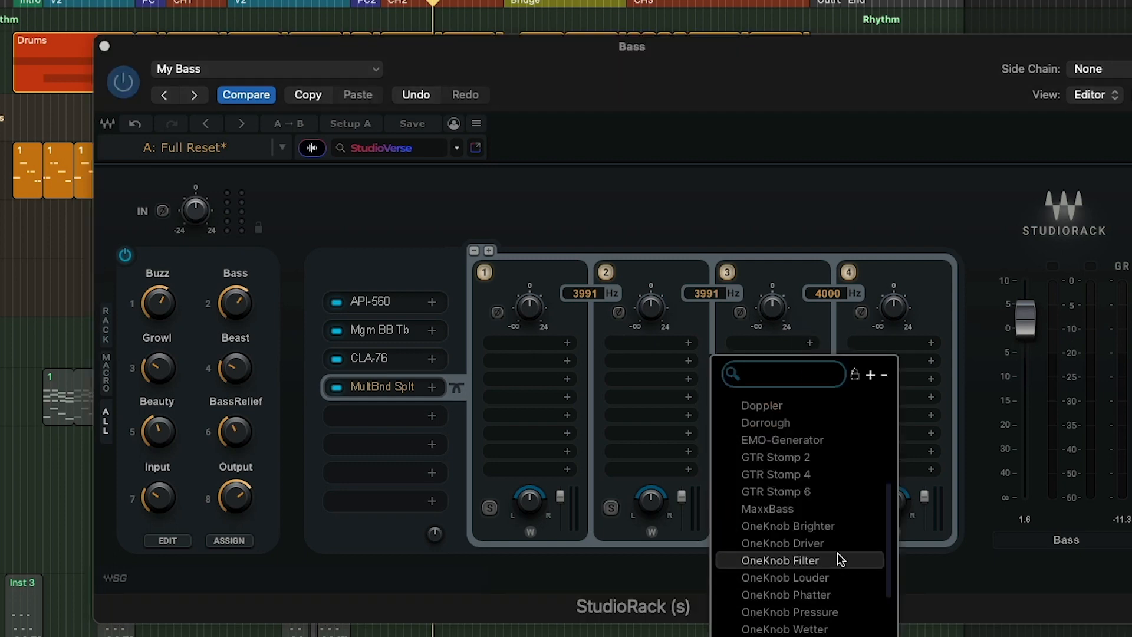
{"action": "left_click", "coordinate": [837, 543]}
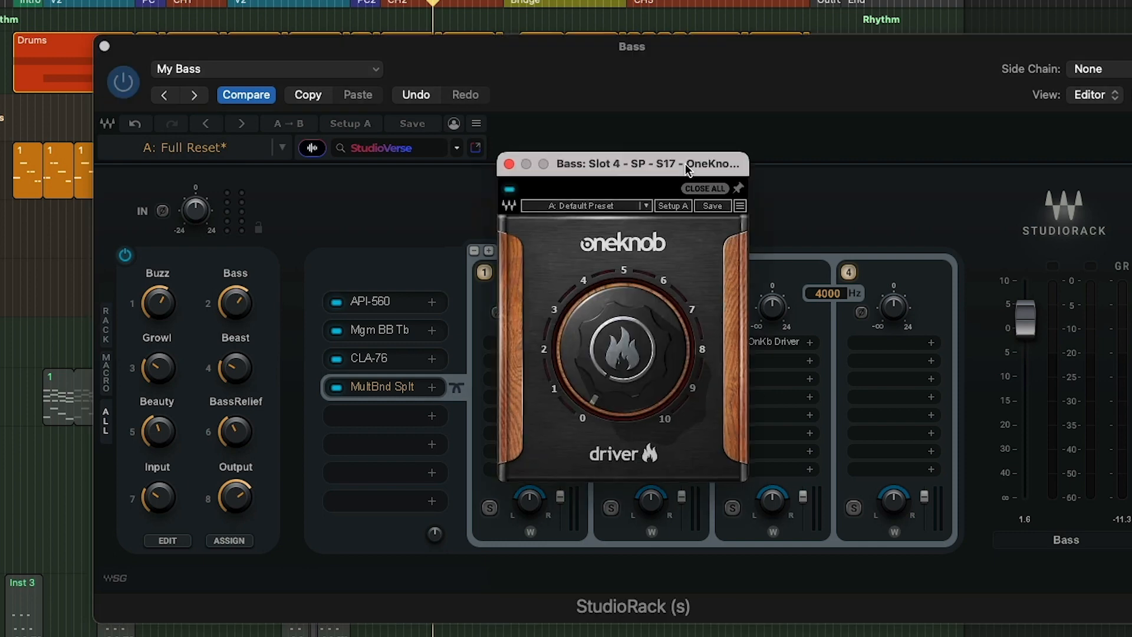
{"action": "left_click_drag", "start_coordinate": [605, 342], "coordinate": [606, 321]}
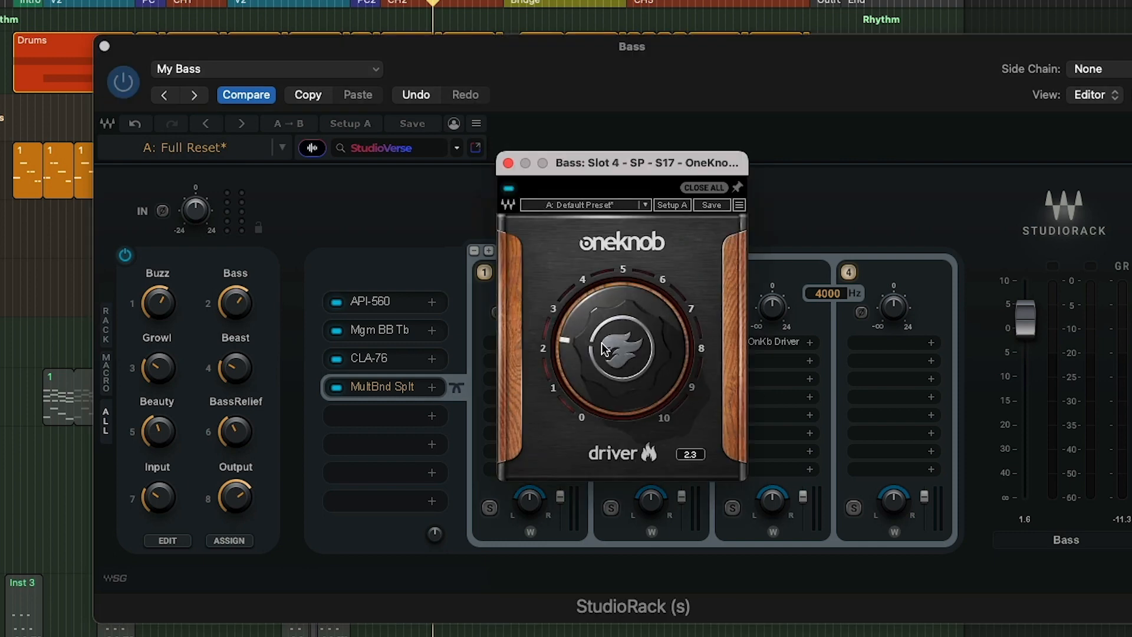
Step: During playback, rearrange the plugin windows, toggle the split, raise Driver to about 5 and set the first two crossovers to 280 and 1066 Hz
{"action": "key", "text": "space"}
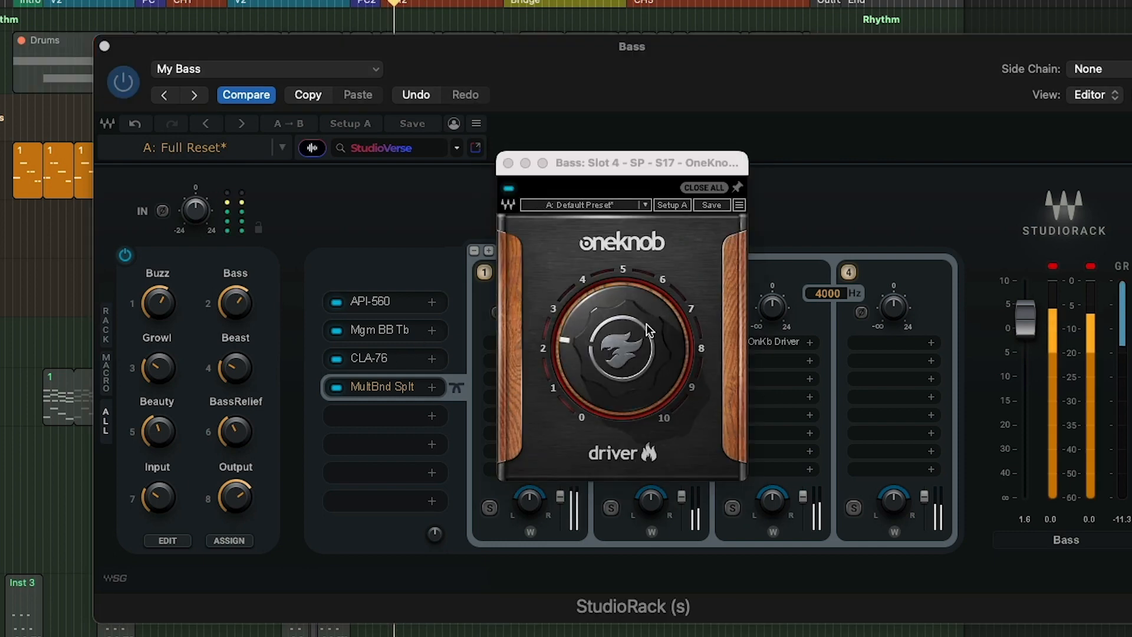
{"action": "left_click_drag", "start_coordinate": [666, 163], "coordinate": [565, 1]}
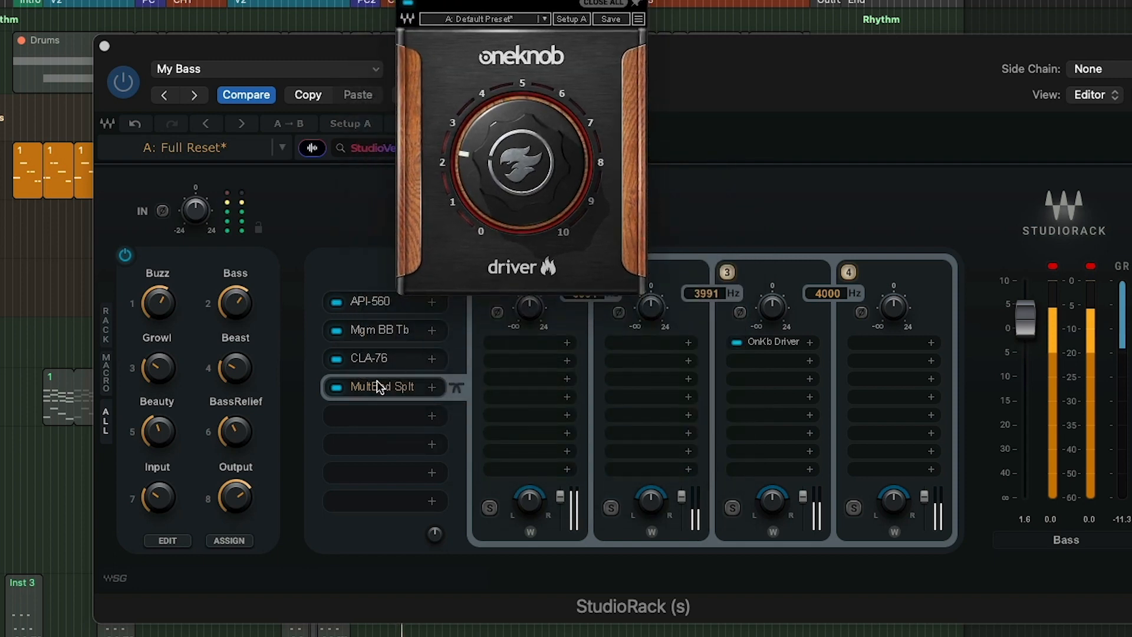
{"action": "left_click", "coordinate": [336, 388]}
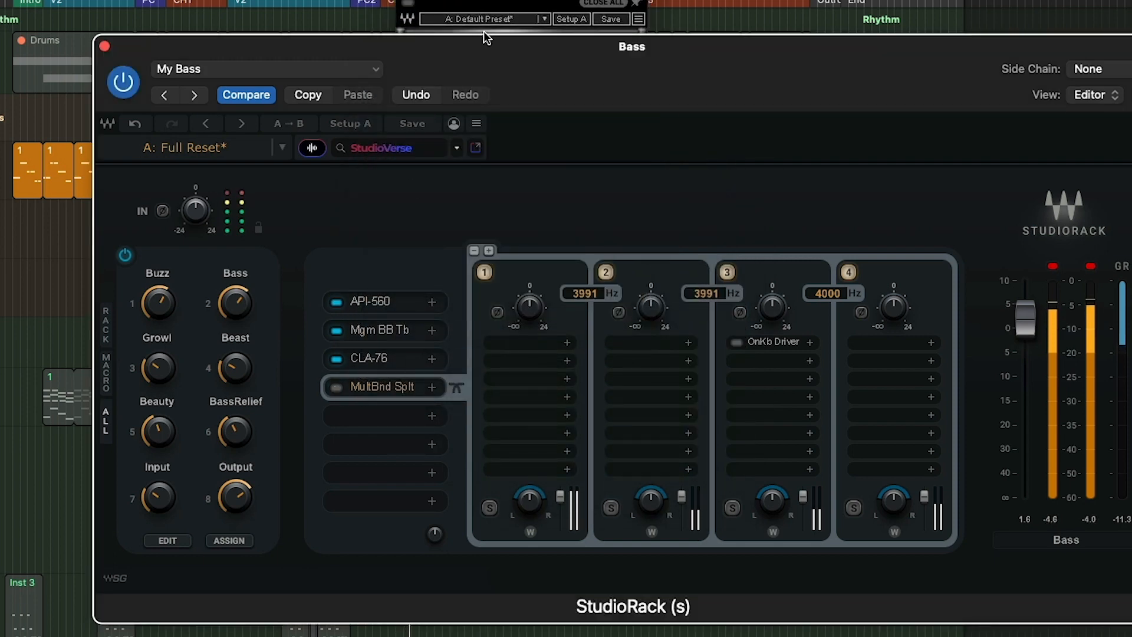
{"action": "left_click_drag", "start_coordinate": [518, 53], "coordinate": [365, 276]}
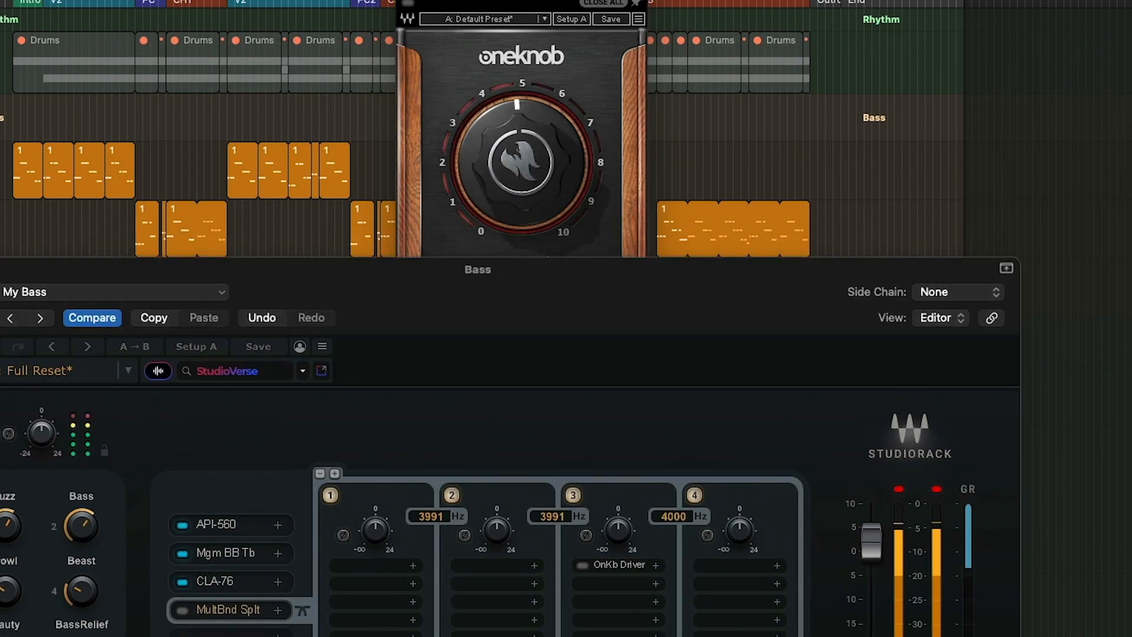
{"action": "left_click", "coordinate": [182, 611]}
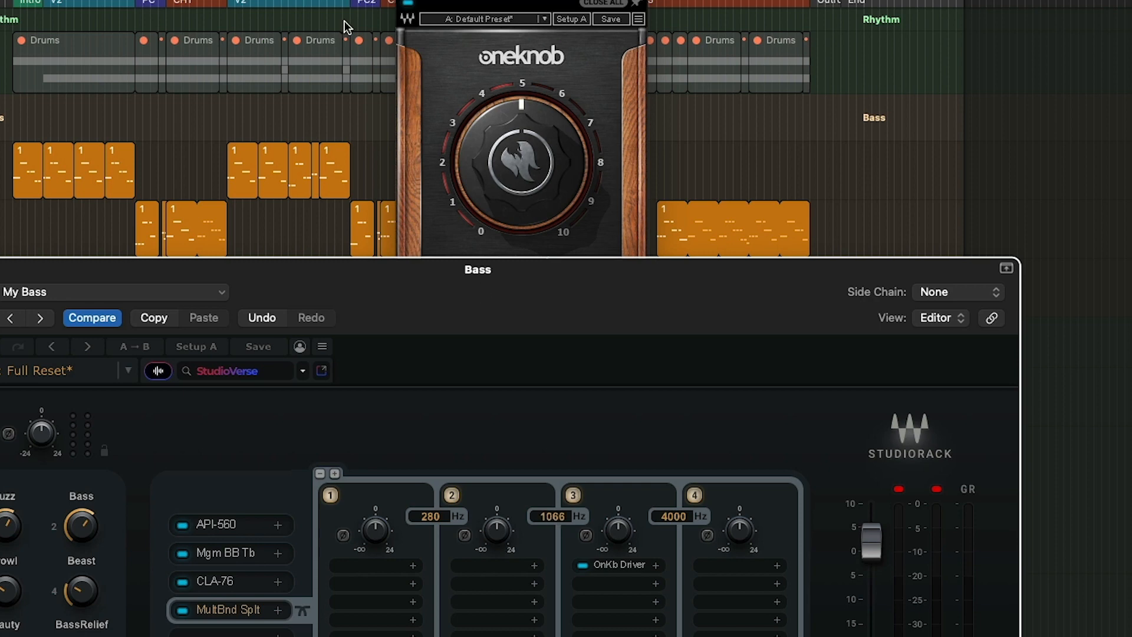
Step: Play the bass and compare the multiband split bypassed and active
{"action": "key", "text": "space"}
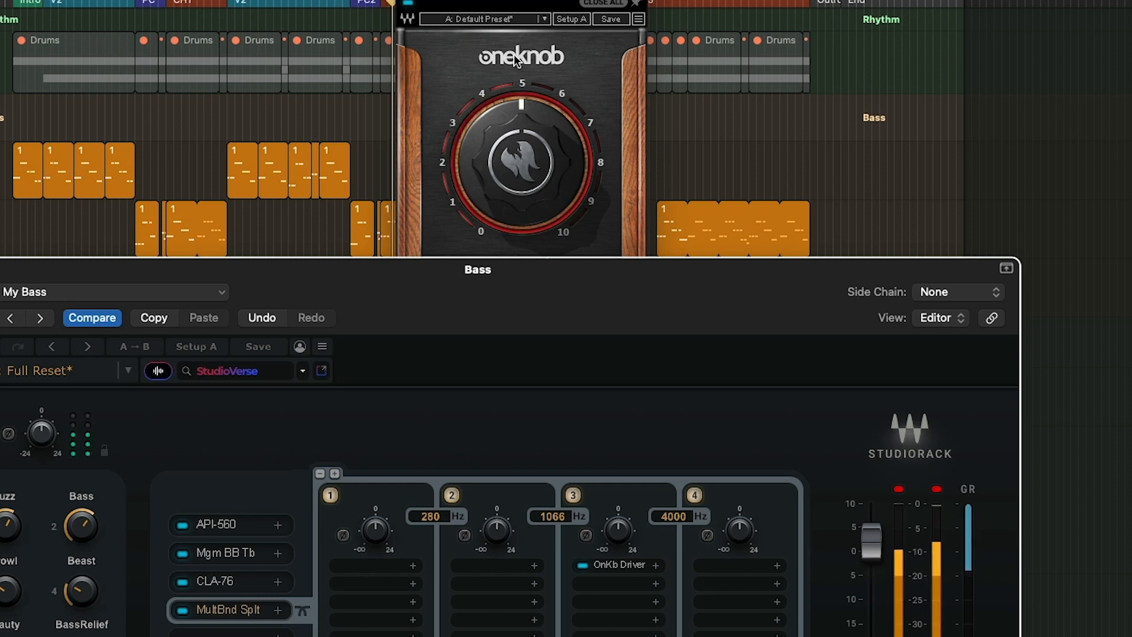
{"action": "left_click", "coordinate": [183, 610]}
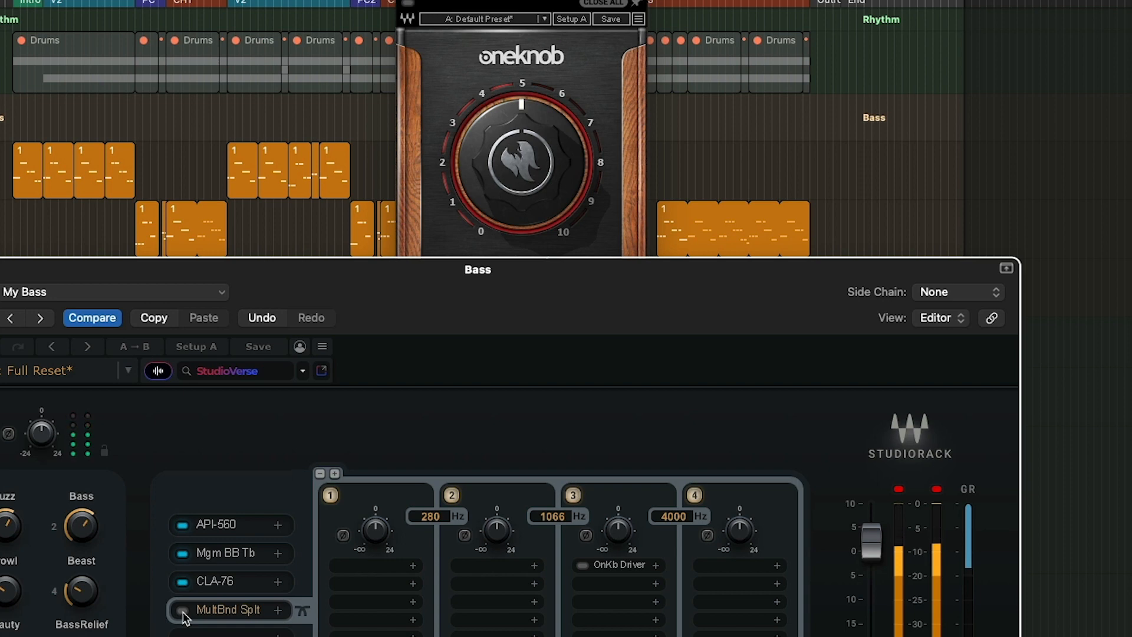
{"action": "left_click", "coordinate": [183, 610]}
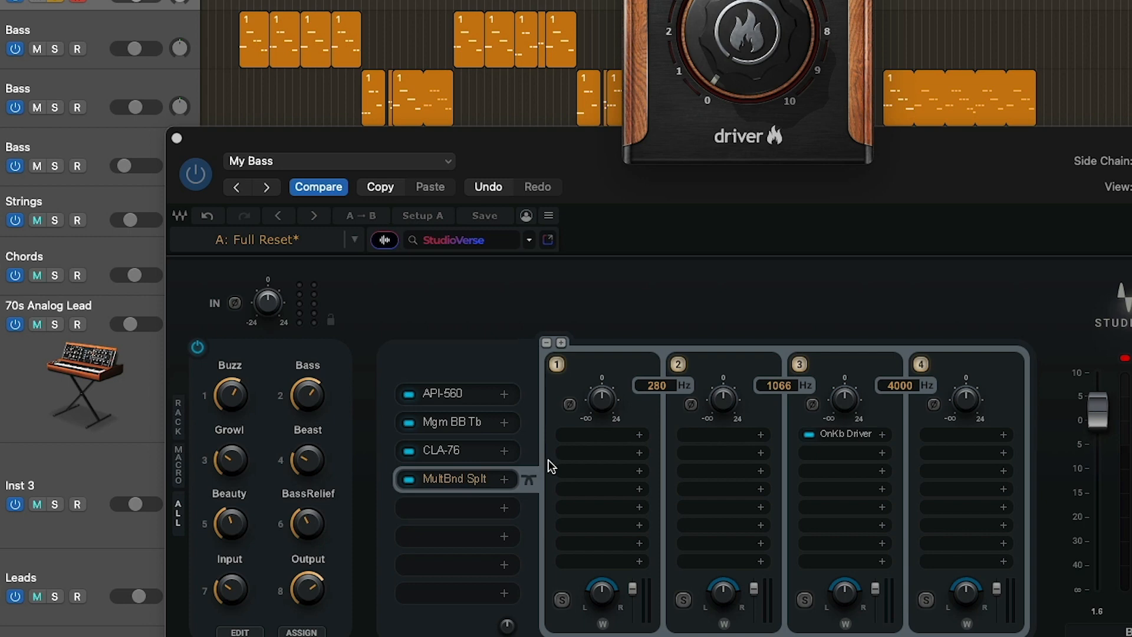
Step: Insert a Parallel Split in the fifth slot of the Bass rack and add Abbey Road Chambers to its first chain
{"action": "left_click", "coordinate": [503, 507]}
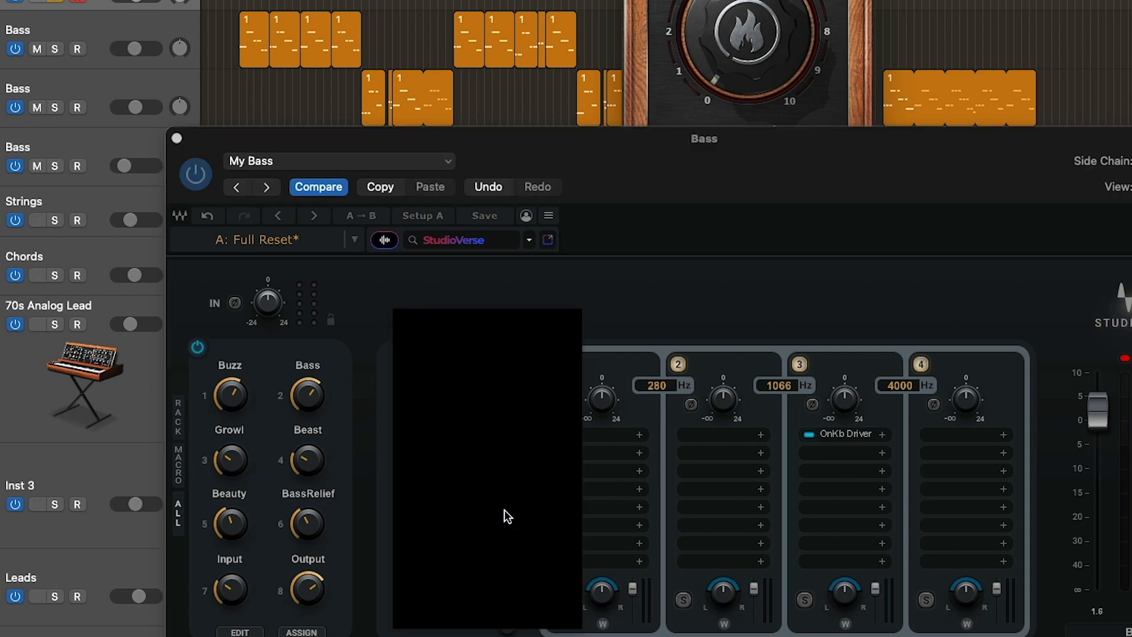
{"action": "left_click", "coordinate": [462, 373]}
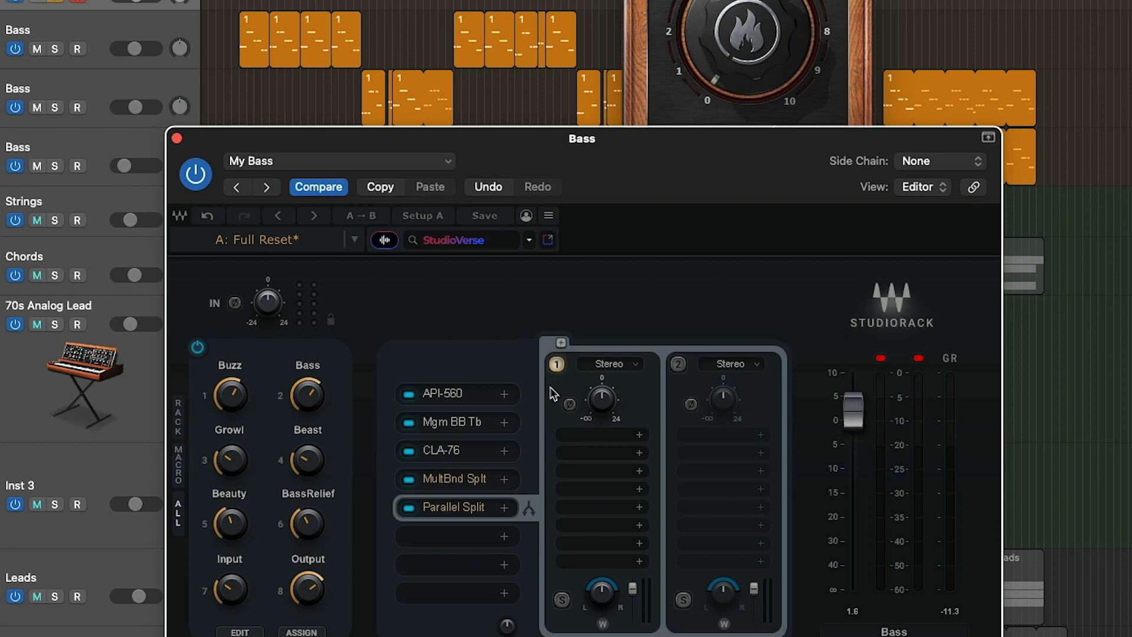
{"action": "left_click", "coordinate": [641, 435]}
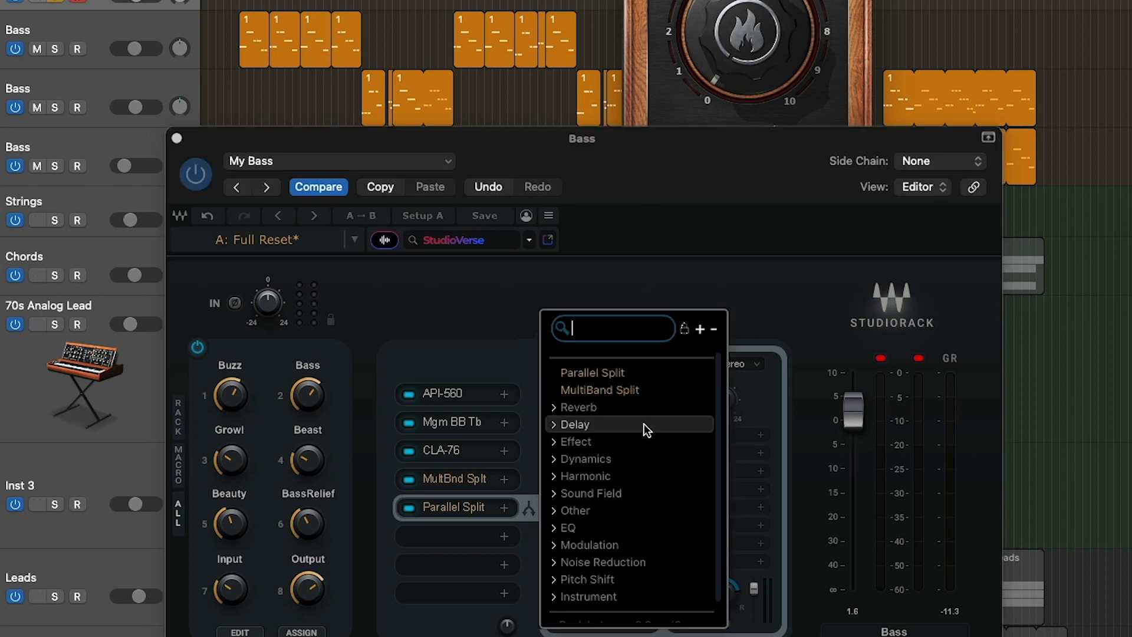
{"action": "left_click", "coordinate": [555, 424]}
{"action": "left_click", "coordinate": [667, 442]}
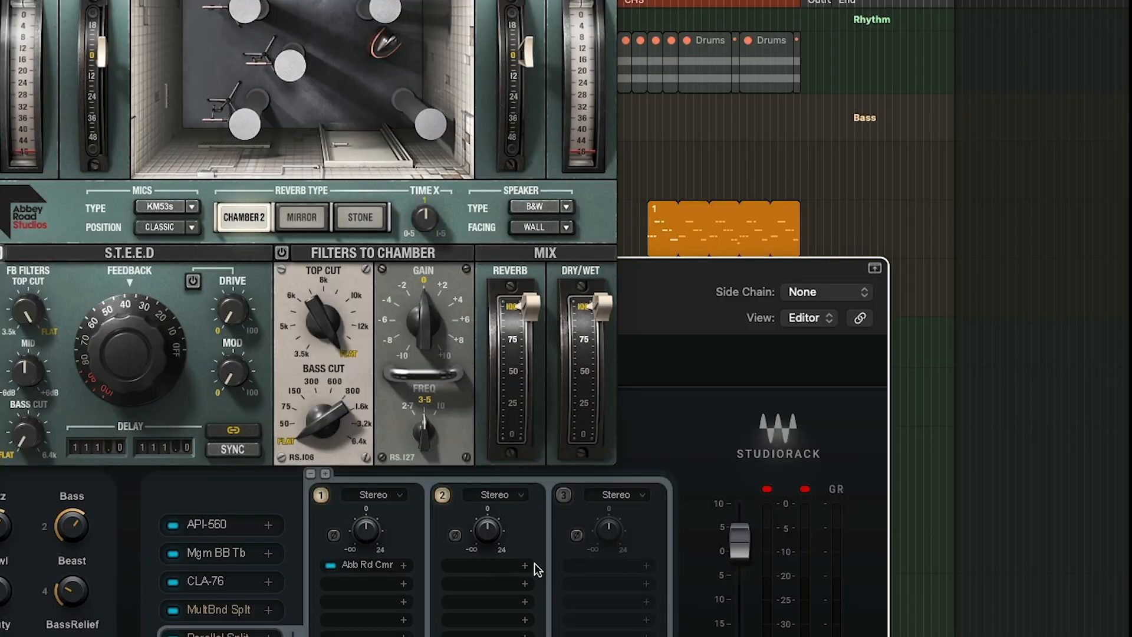
Step: Add a reverb plugin to the second chain of the parallel split
{"action": "left_click", "coordinate": [647, 437]}
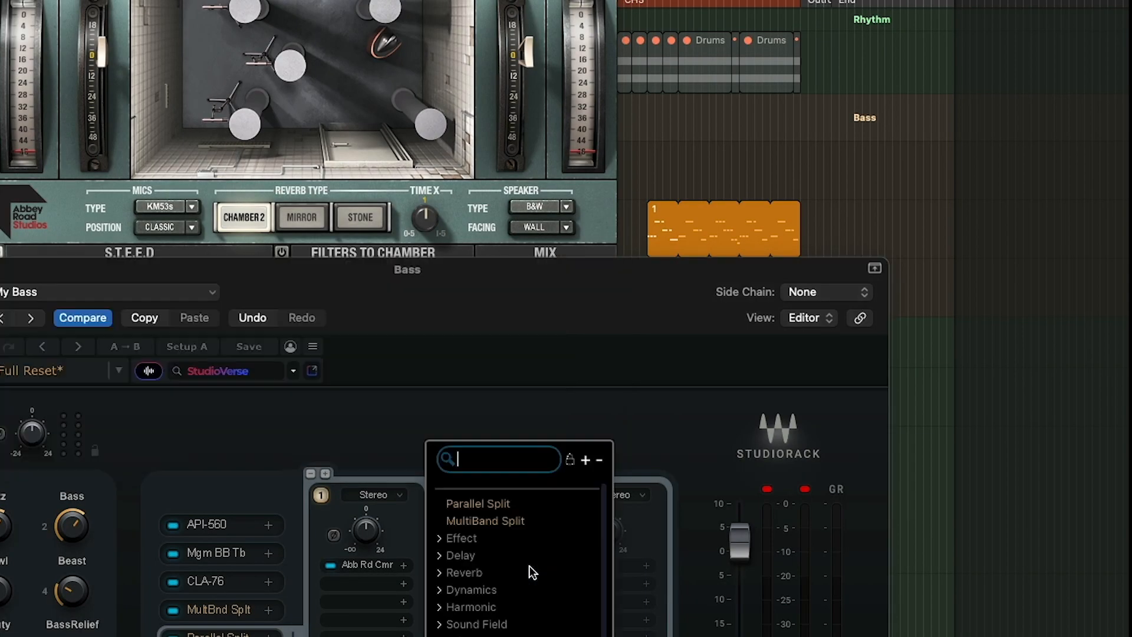
{"action": "left_click", "coordinate": [442, 573]}
{"action": "left_click", "coordinate": [593, 623]}
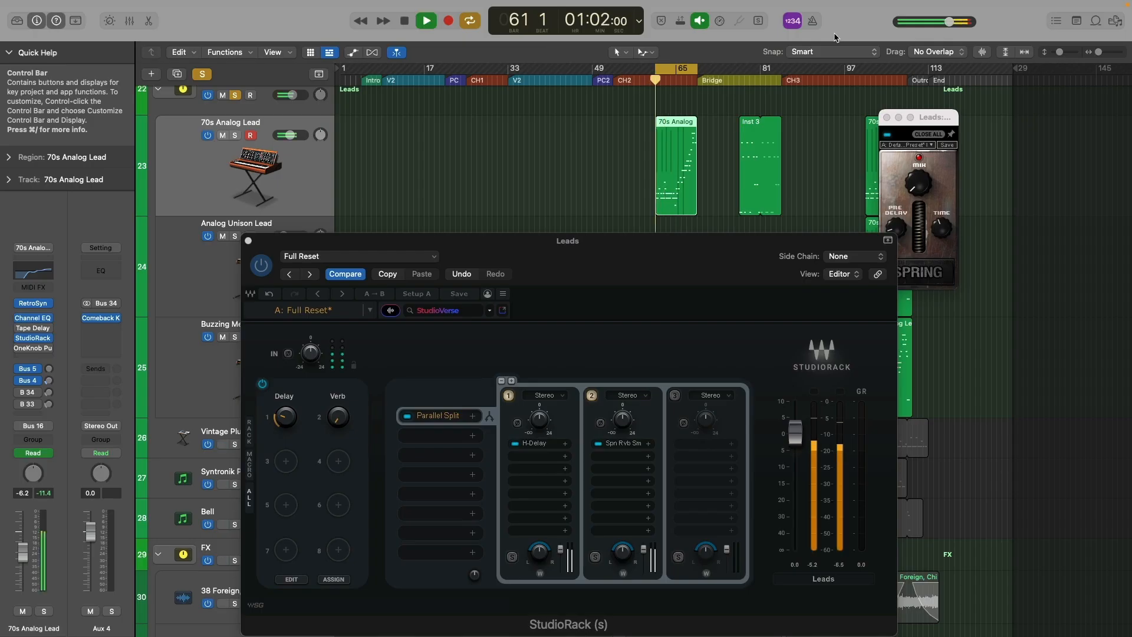
Step: During playback, raise the Delay macro of the Leads rack and adjust its Verb macro around 72
{"action": "left_click", "coordinate": [289, 419]}
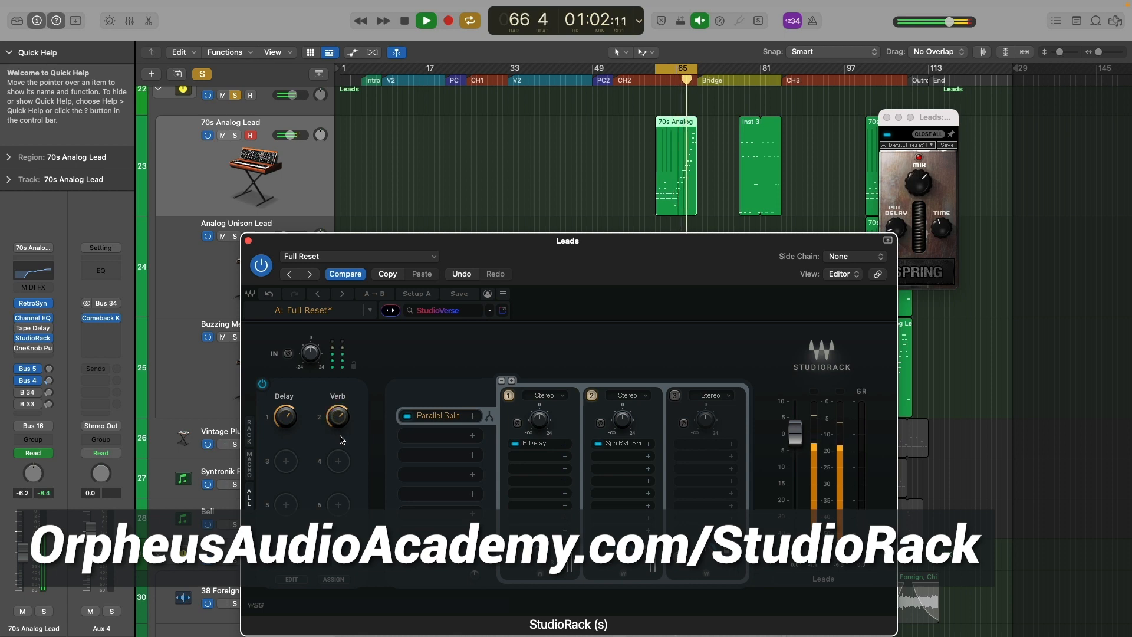
{"action": "left_click_drag", "start_coordinate": [336, 420], "coordinate": [336, 413]}
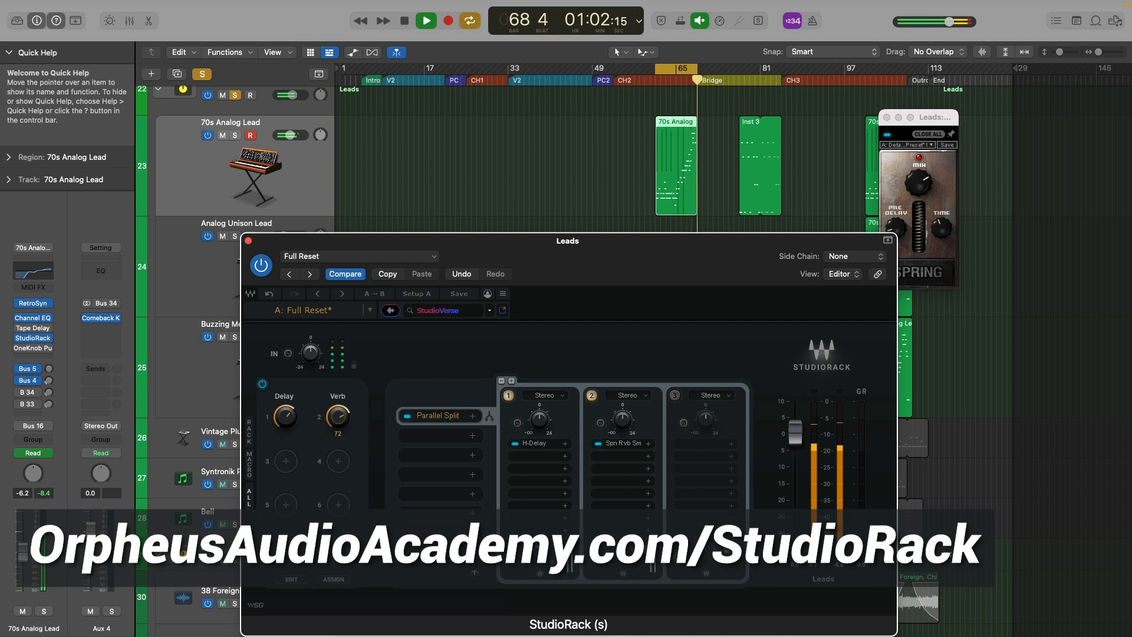
{"action": "left_click_drag", "start_coordinate": [336, 413], "coordinate": [336, 419]}
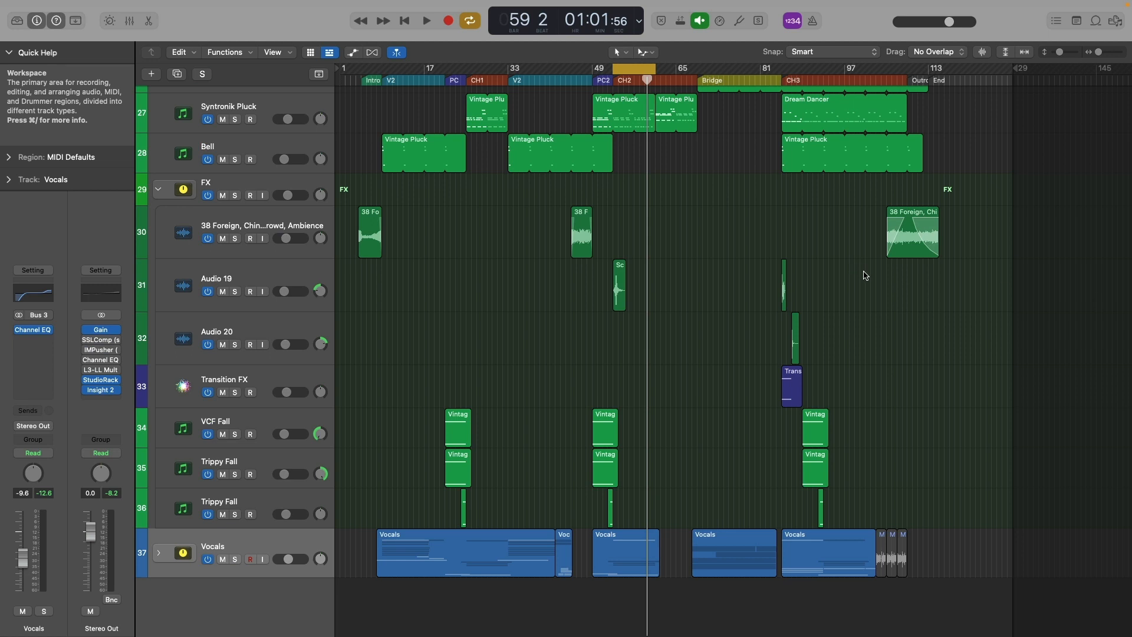
{"action": "scroll", "coordinate": [865, 275], "scroll_direction": "up", "scroll_amount": 1}
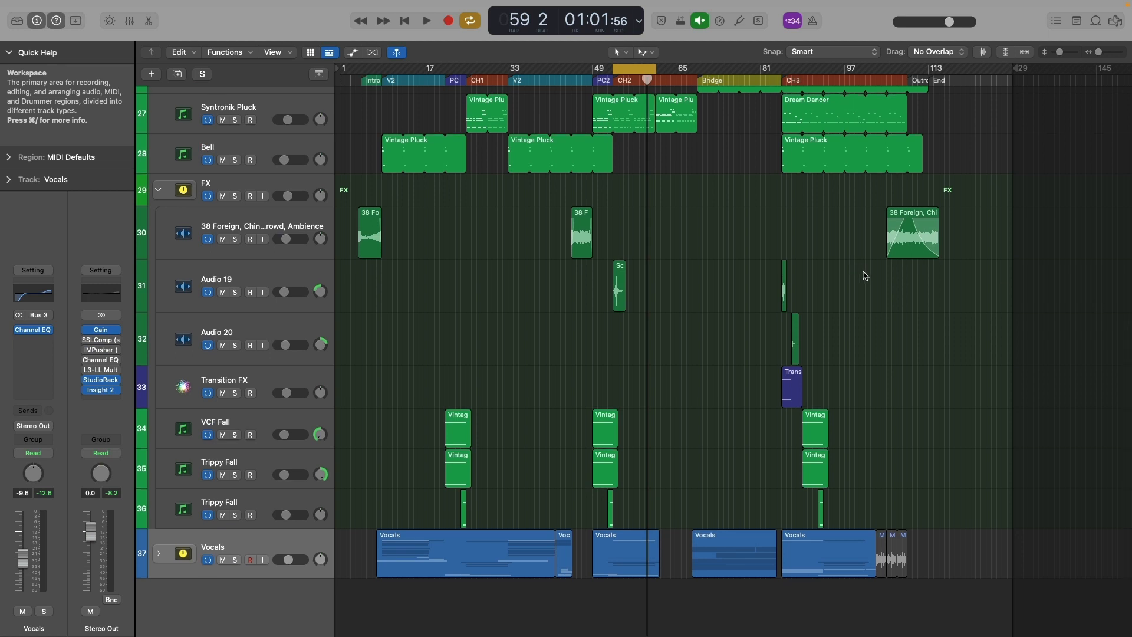